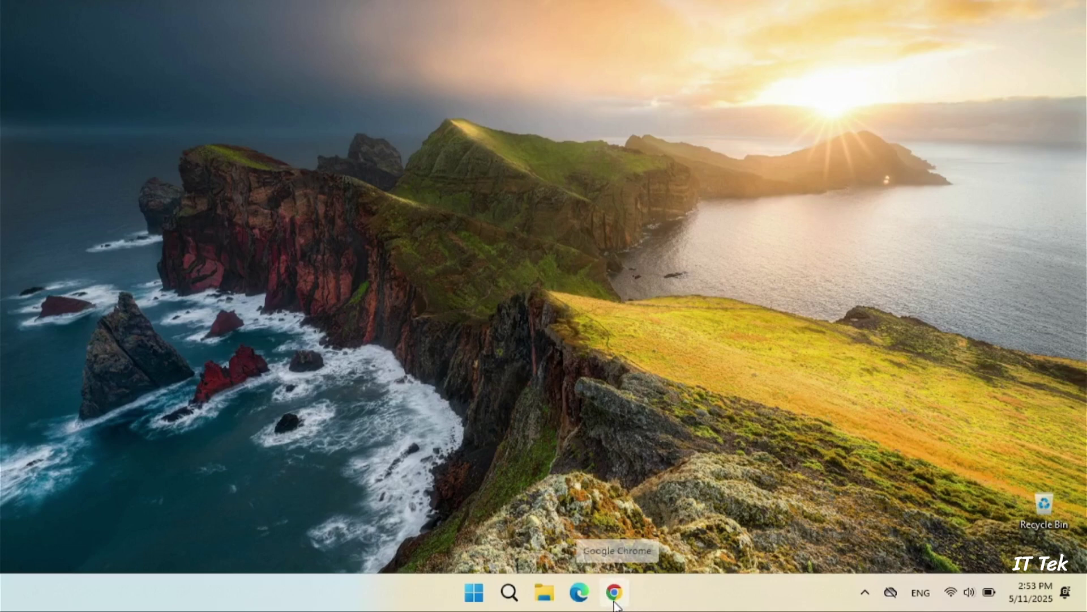
Search Google in Chrome for 'Office Deployment Tool'.
click(615, 593)
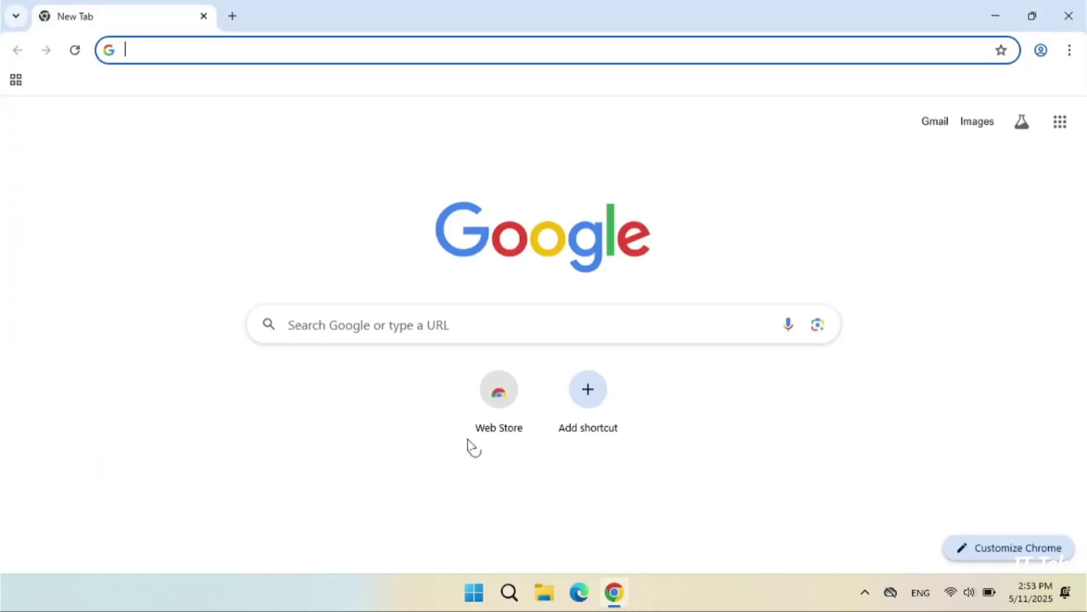
click(435, 334)
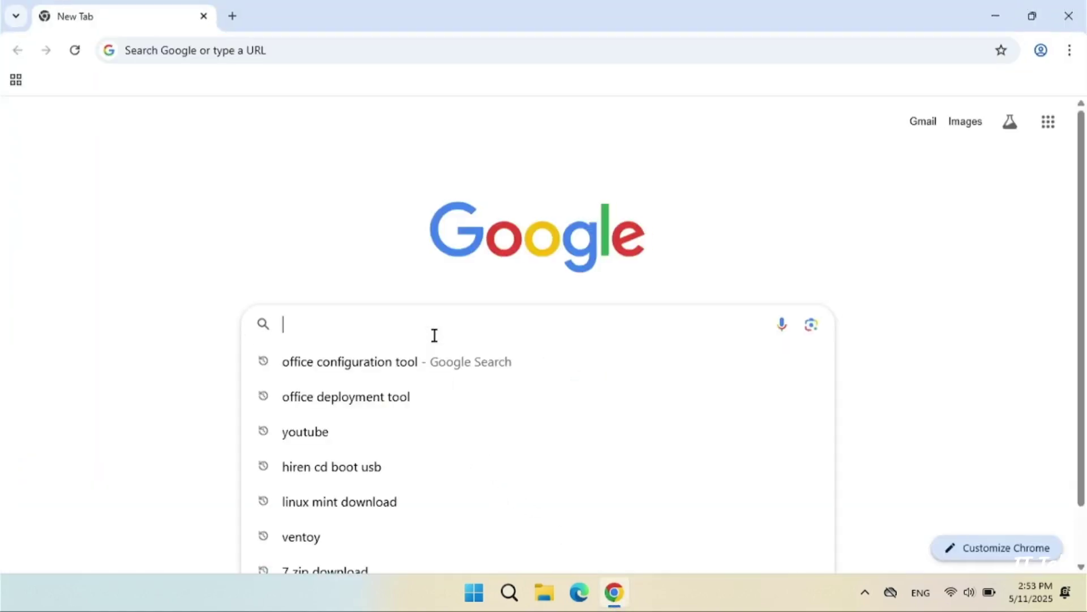
text(Office D)
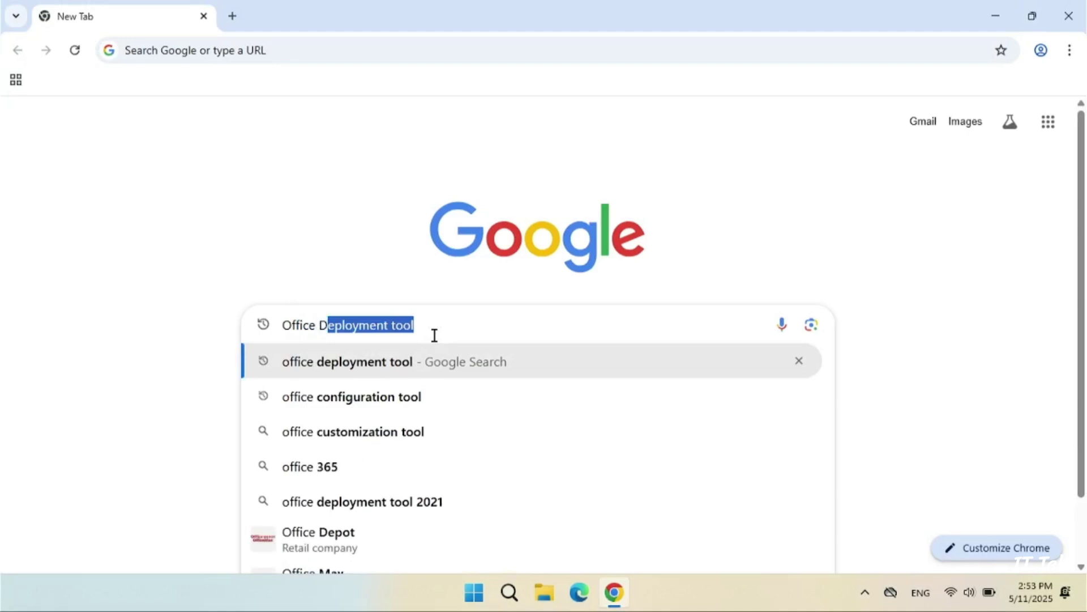
text(eploymen)
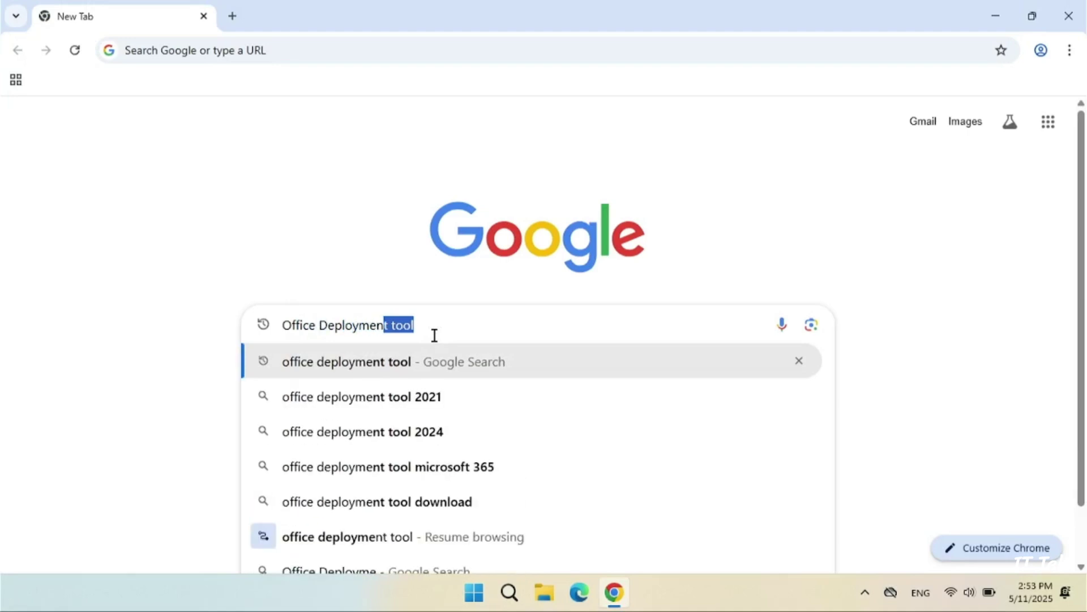
text(t Tool)
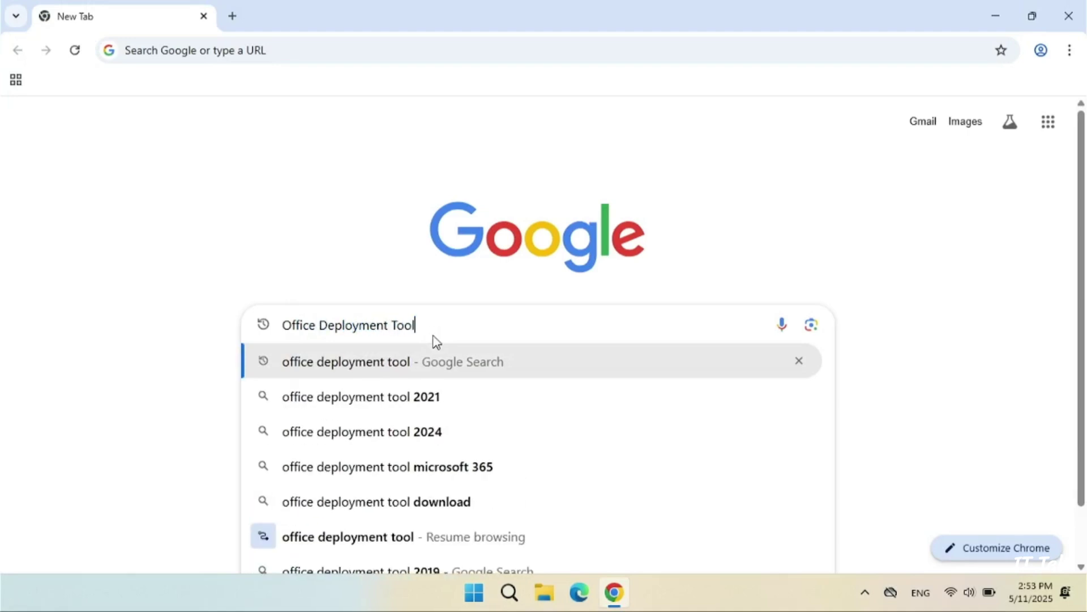
key(Return)
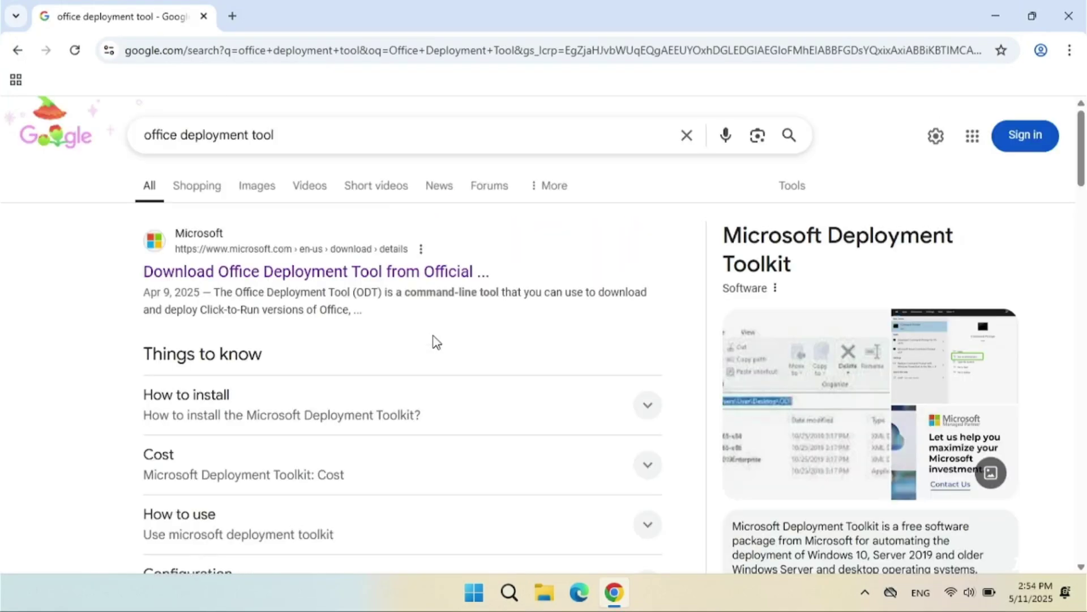
Download officedeploymenttool_18623-20156.exe from Microsoft's Download Center page and show it in its folder.
click(353, 273)
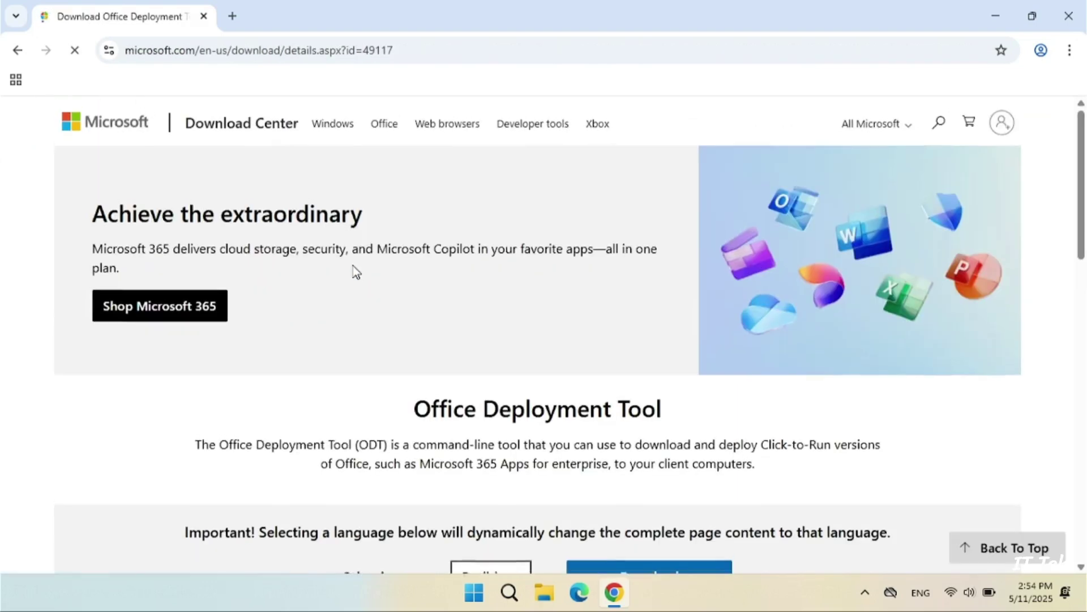
scroll(417, 343, down, 5)
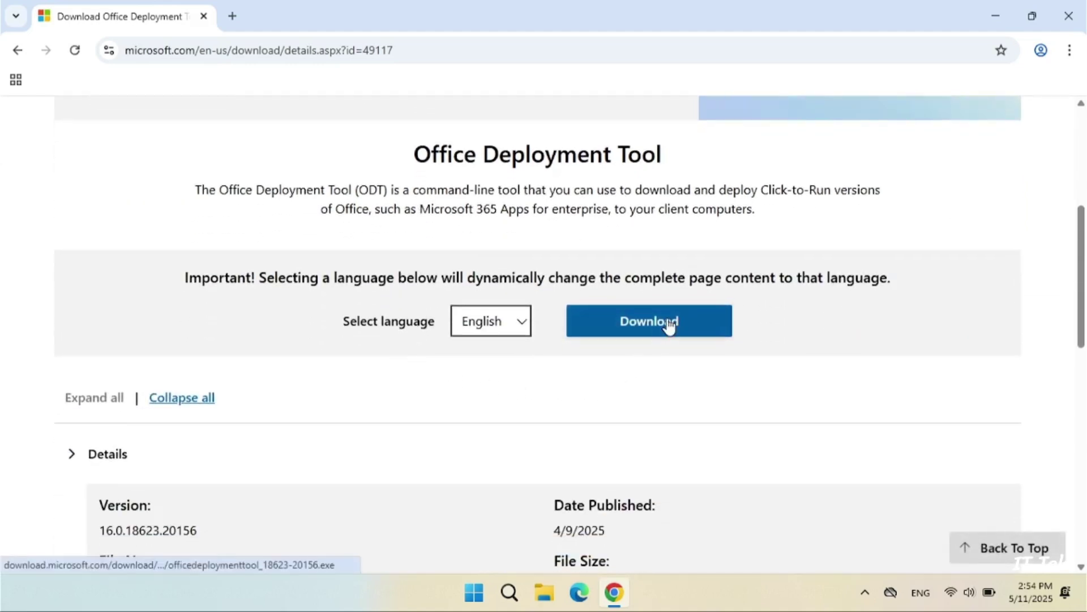
click(664, 335)
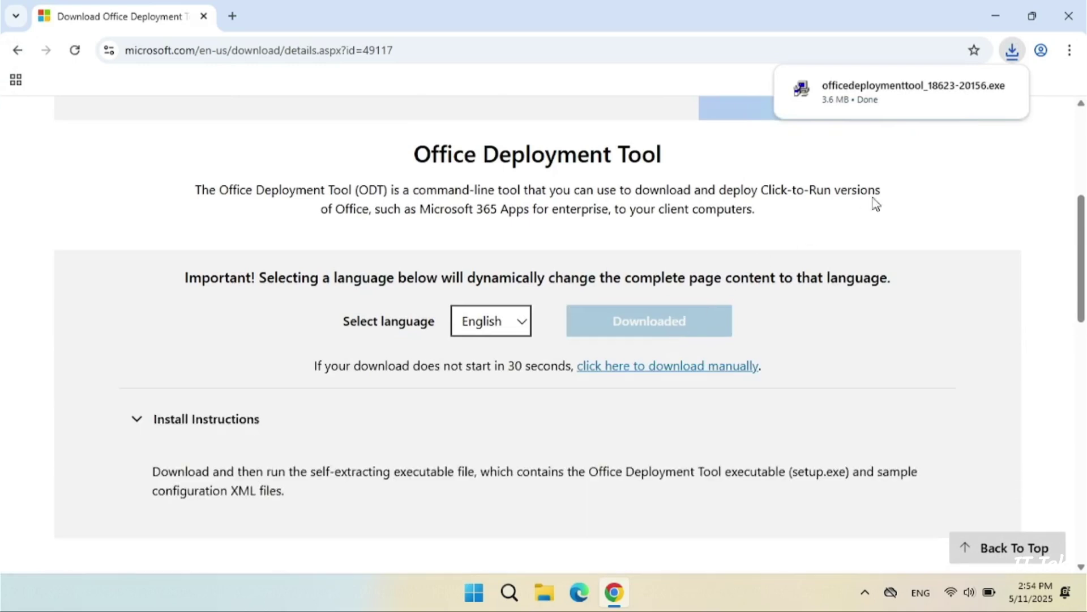
click(973, 89)
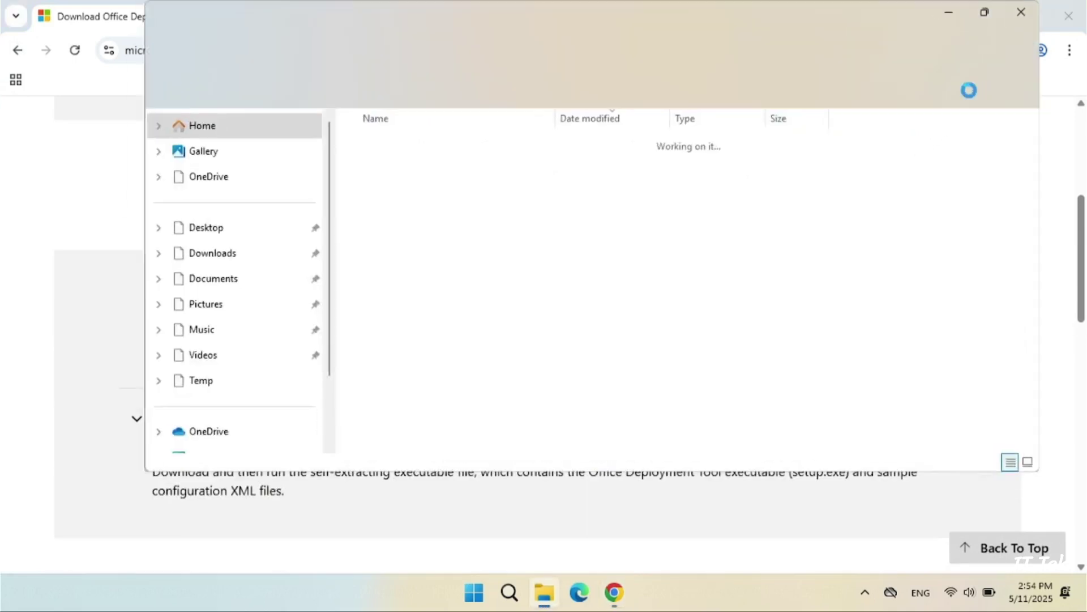
click(620, 598)
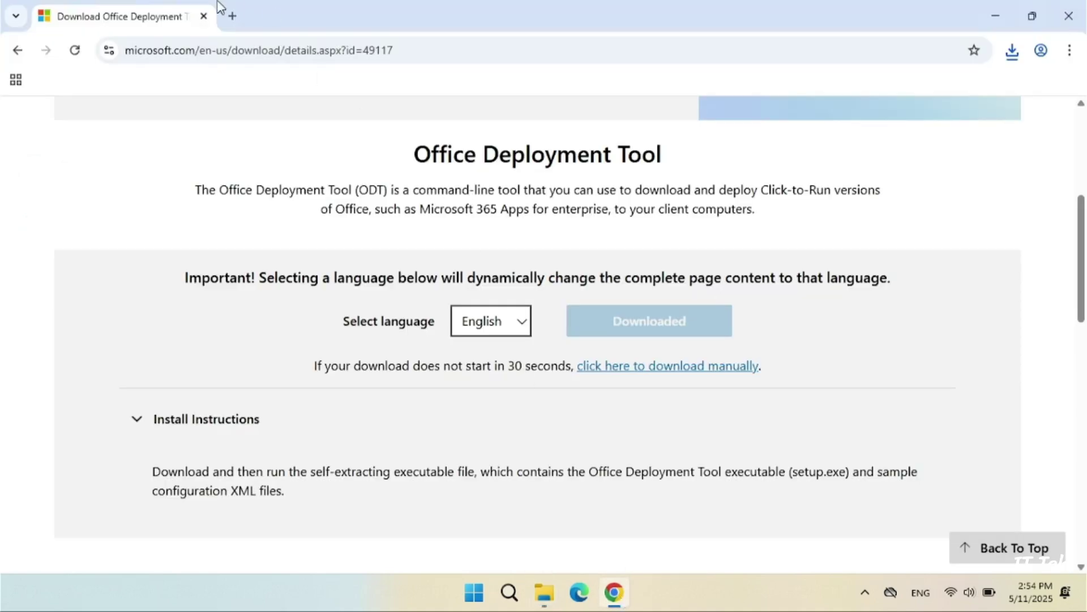
Google 'Office Customization tool' in a new Chrome tab.
click(232, 15)
click(342, 326)
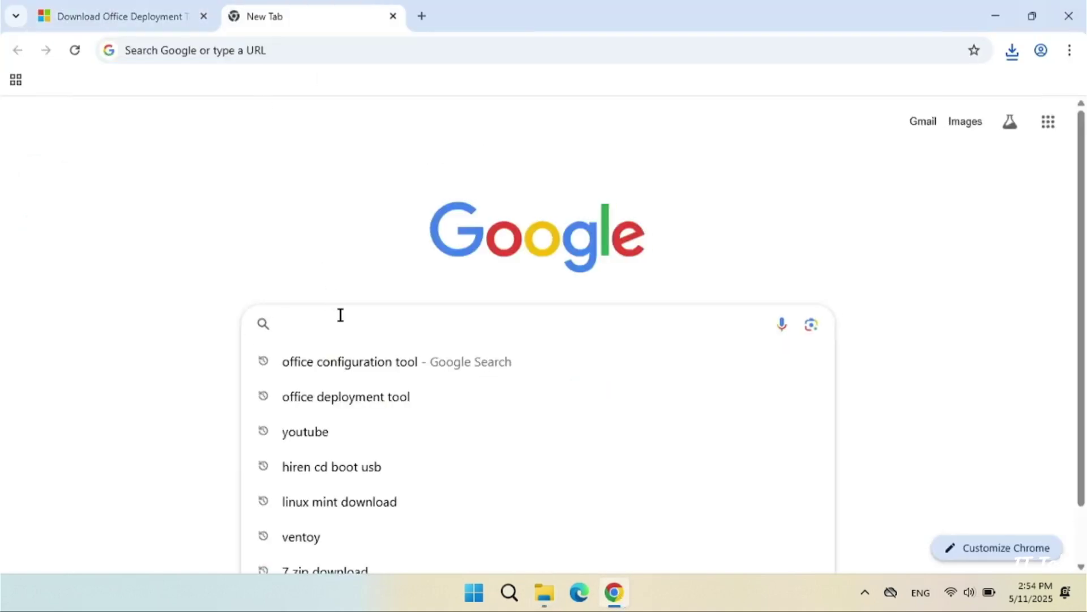
text(Office C)
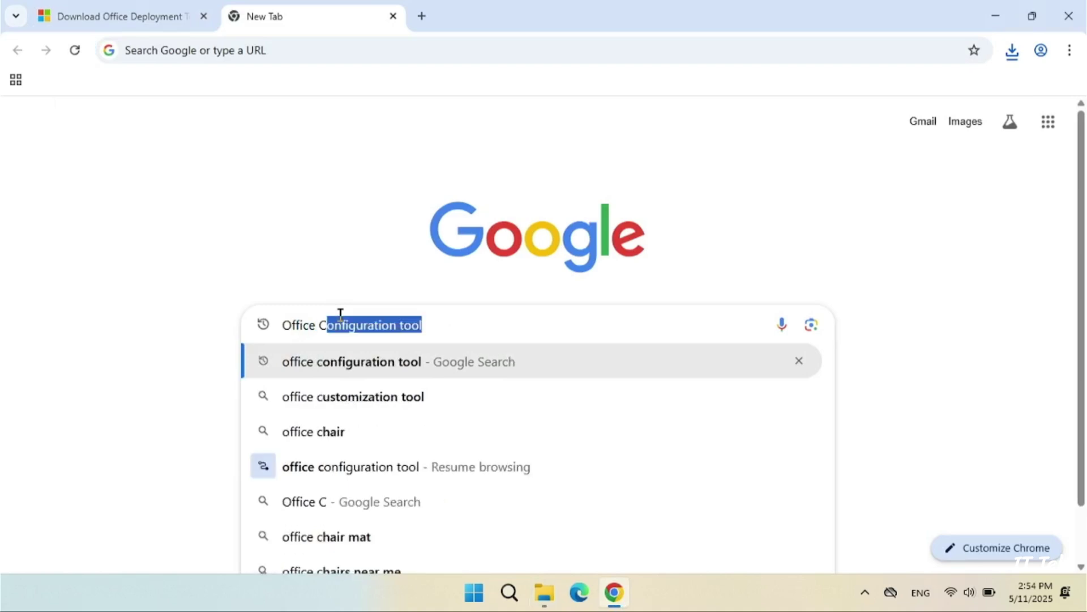
text(us)
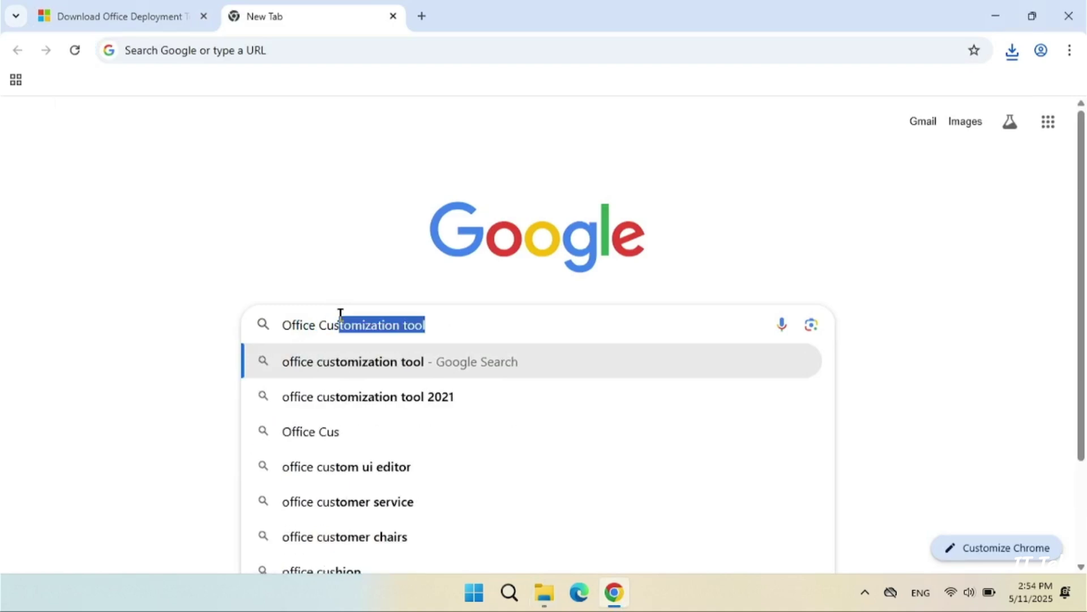
text(tomiz)
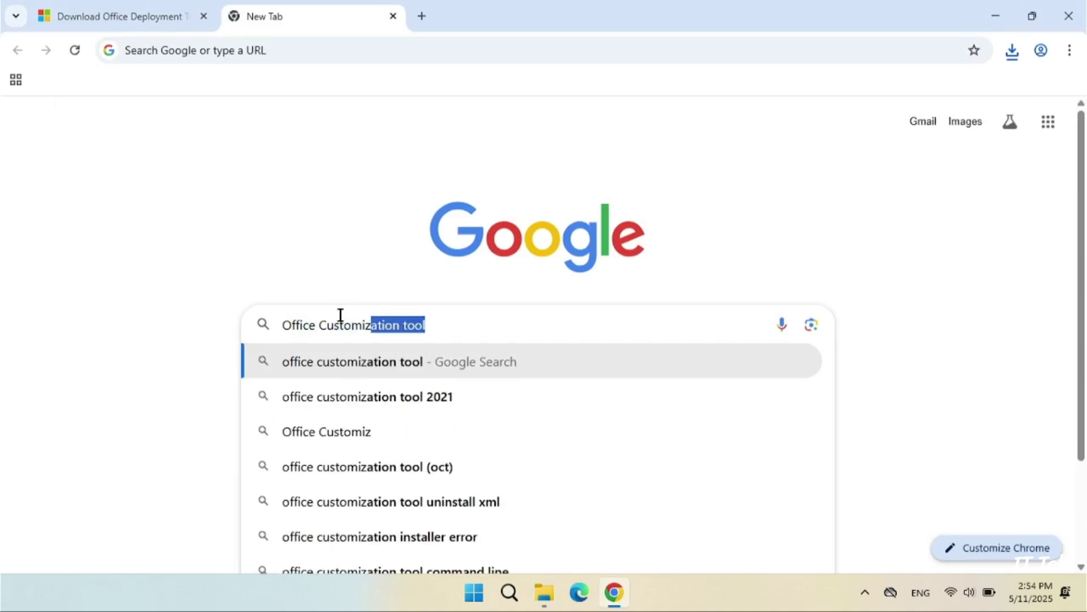
text(ation tool)
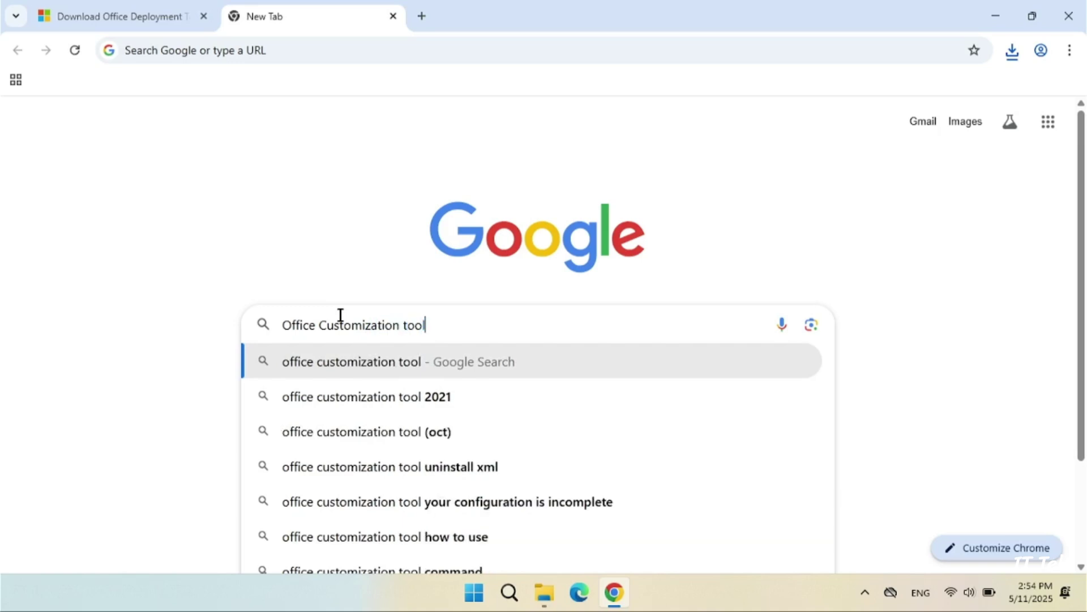
key(Return)
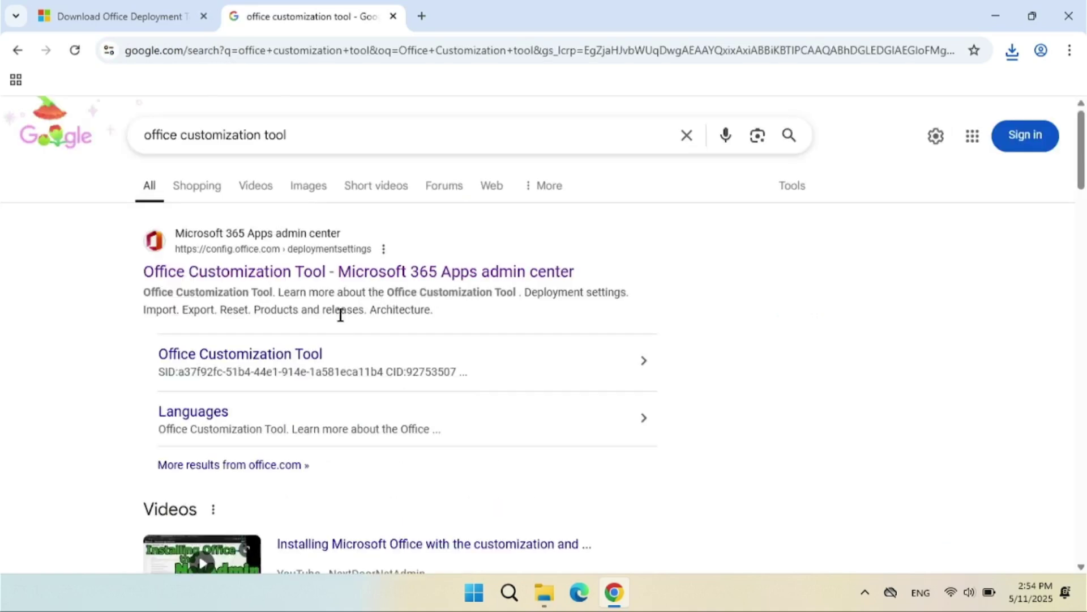
On config.office.com, choose Visio LTSC Professional 2024 - Volume License as the Visio product.
click(310, 284)
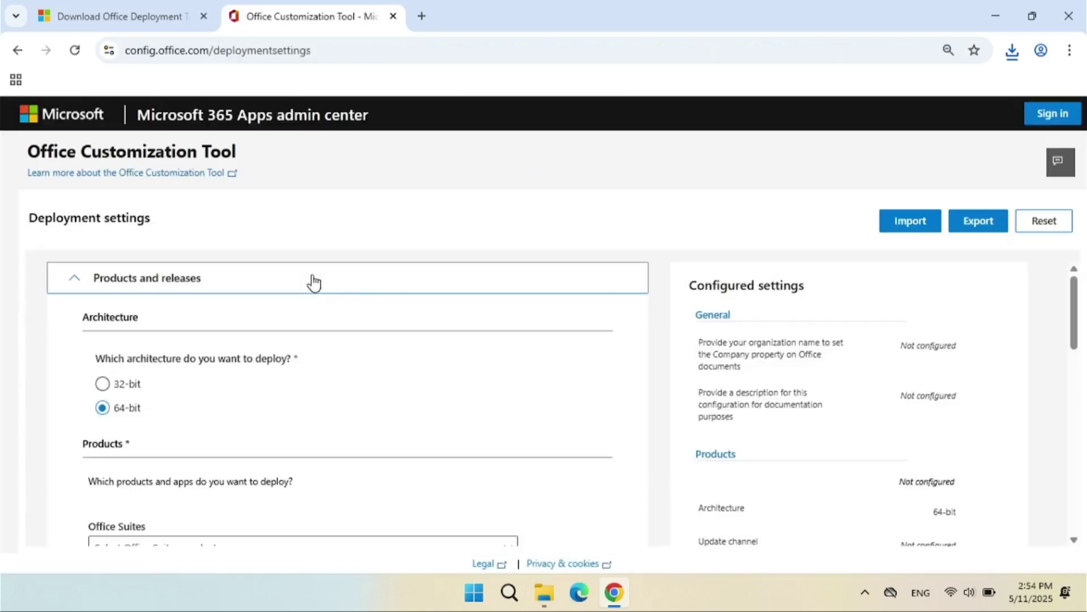
scroll(315, 301, down, 3)
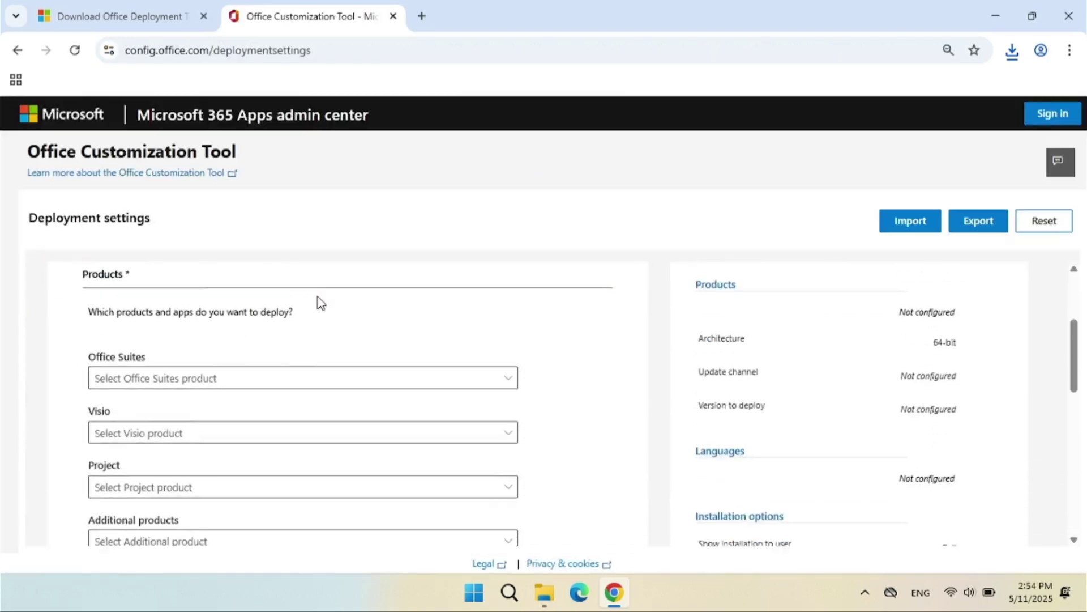
scroll(321, 303, down, 1)
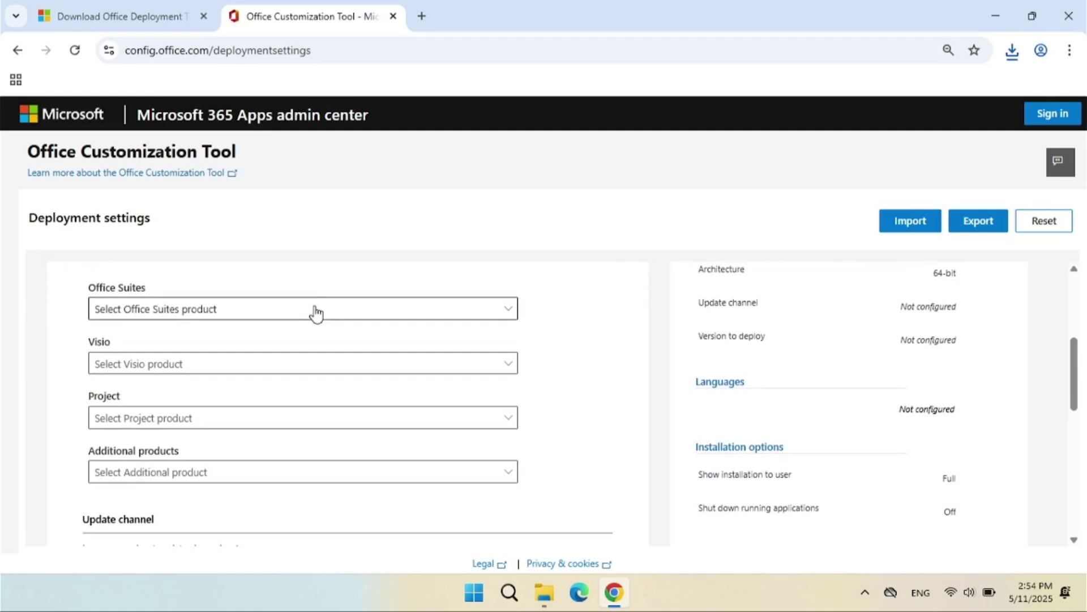
click(506, 367)
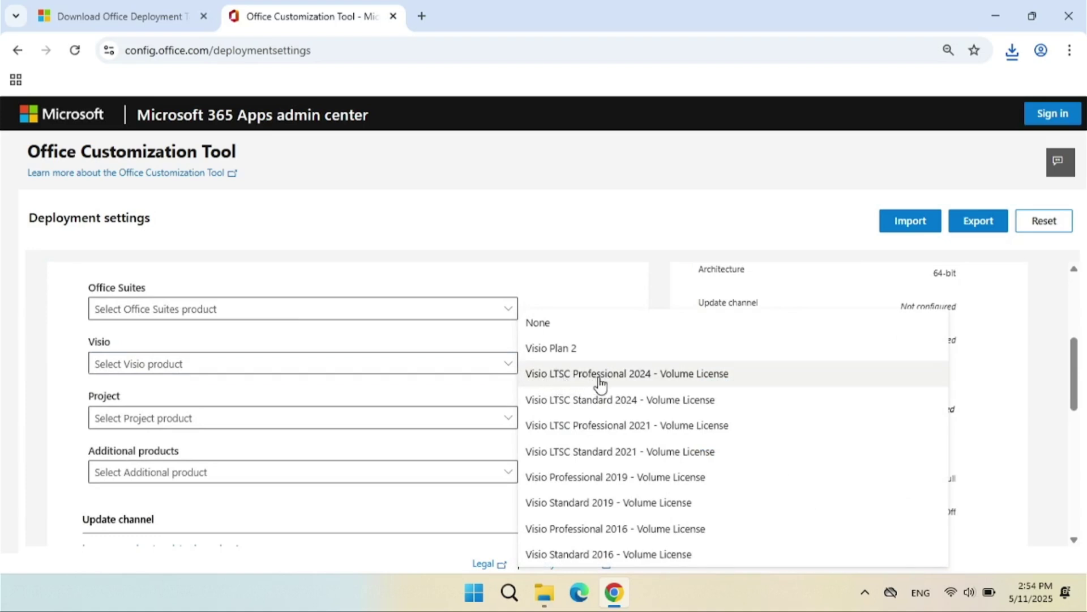
click(607, 385)
Set the version to deploy to 2409 17932.20328.
scroll(598, 385, down, 3)
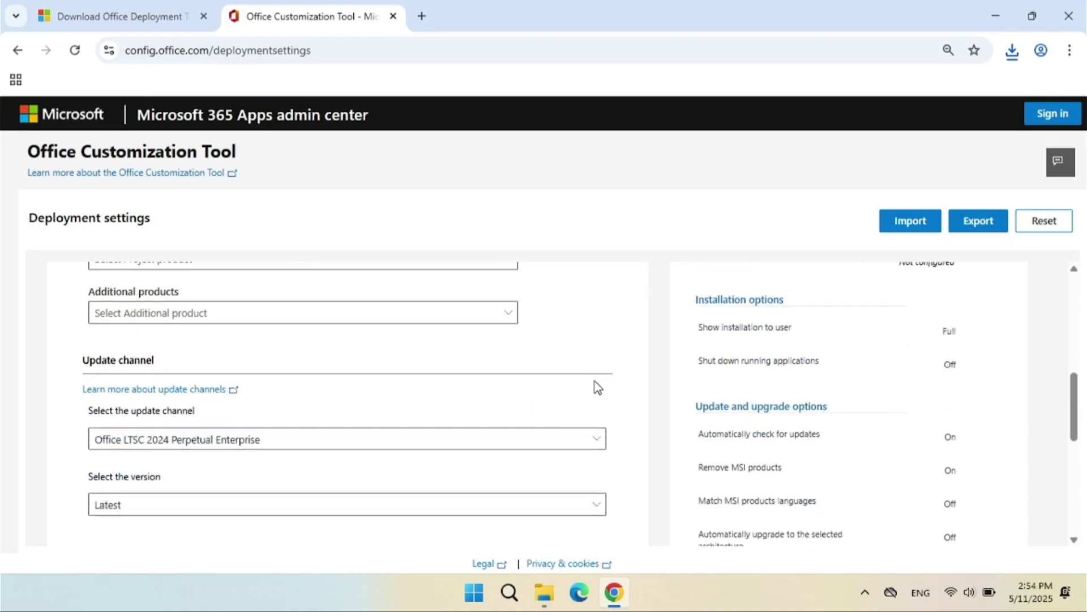
scroll(598, 388, down, 1)
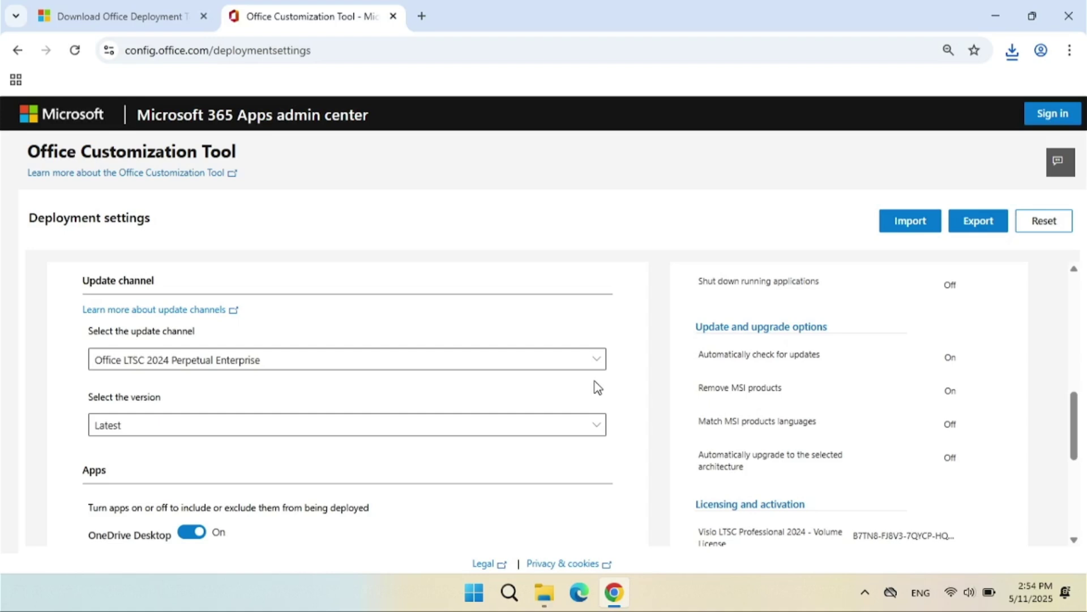
click(603, 426)
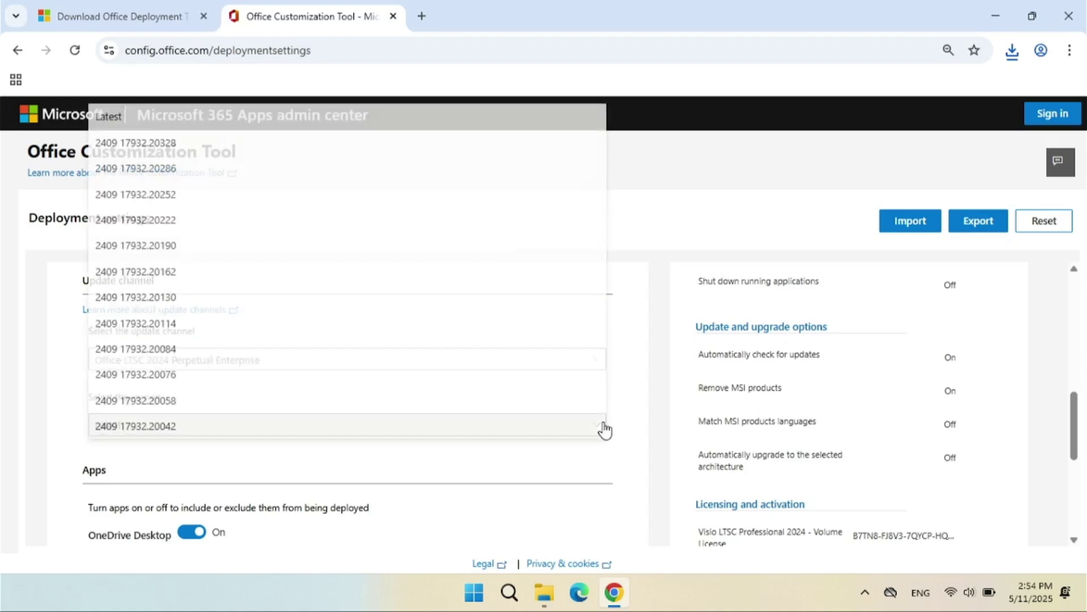
click(183, 149)
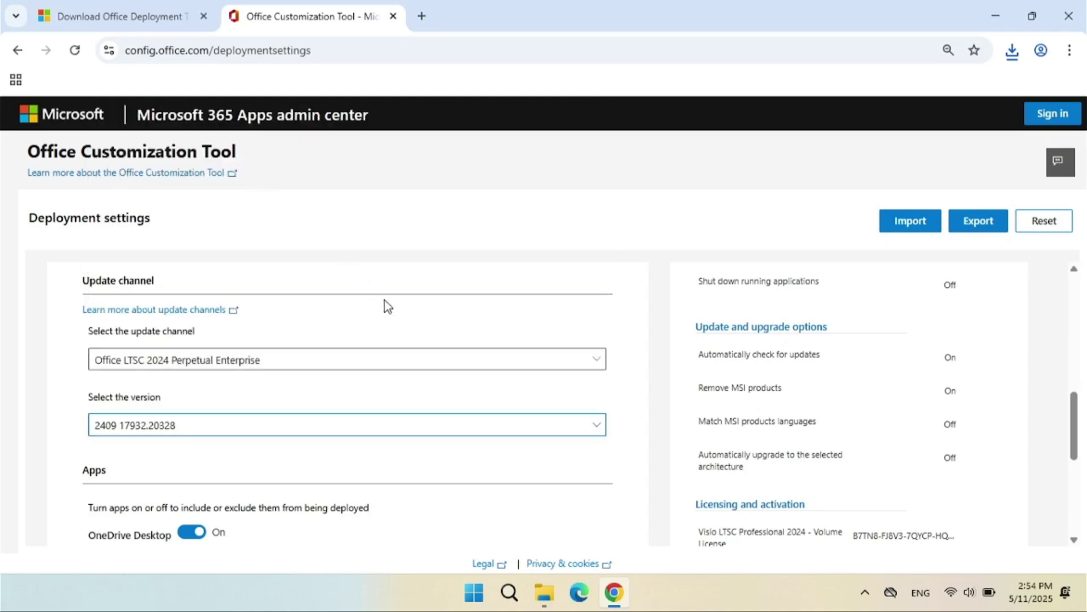
scroll(420, 344, down, 2)
scroll(420, 347, down, 2)
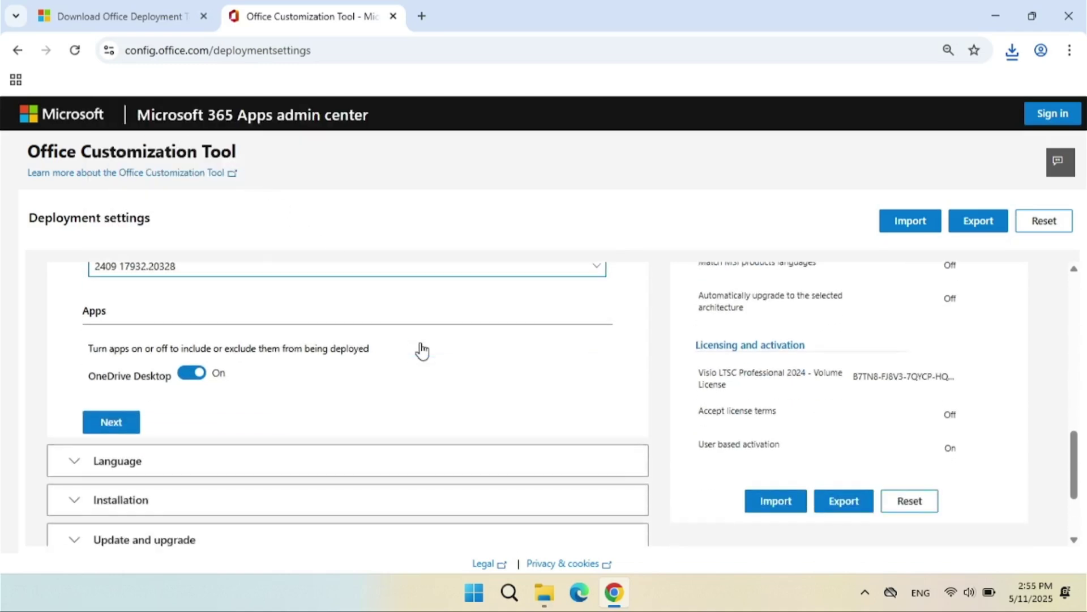
scroll(420, 347, down, 3)
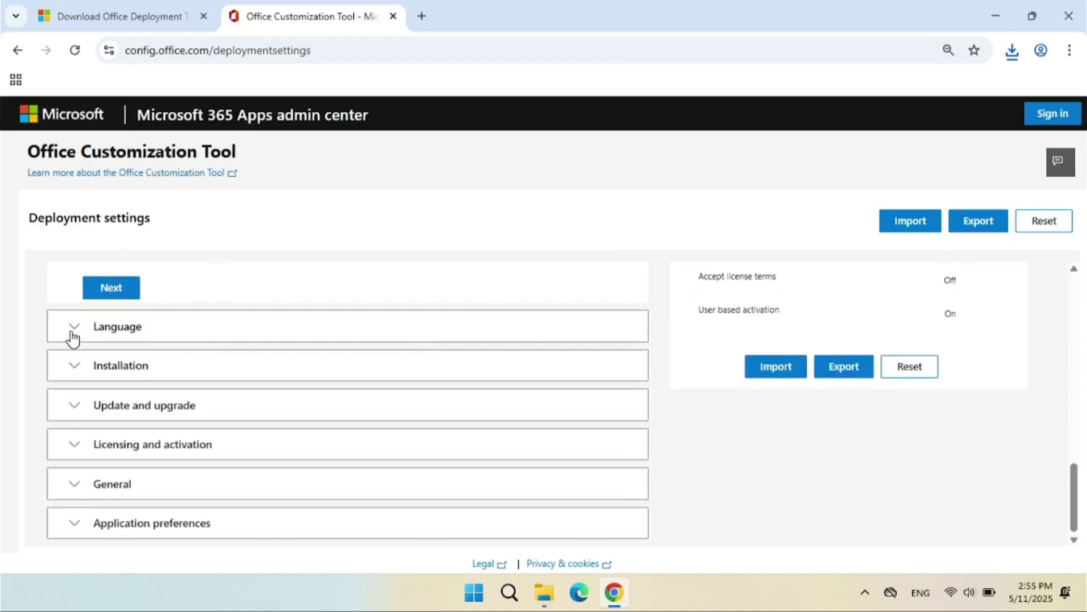
In the Language section, pick English (United States) as the primary language.
click(73, 334)
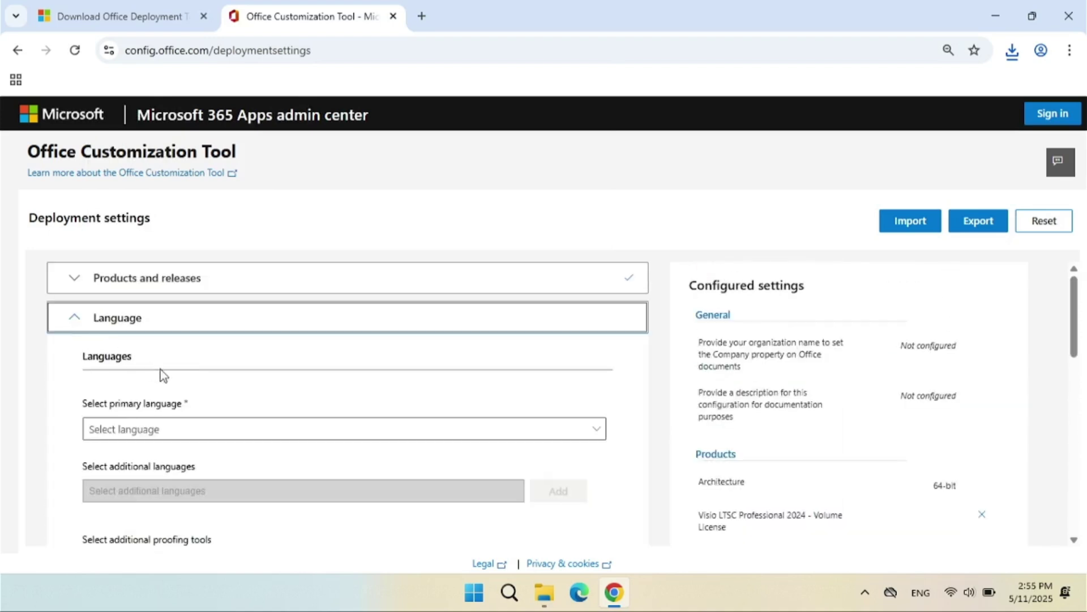
click(596, 435)
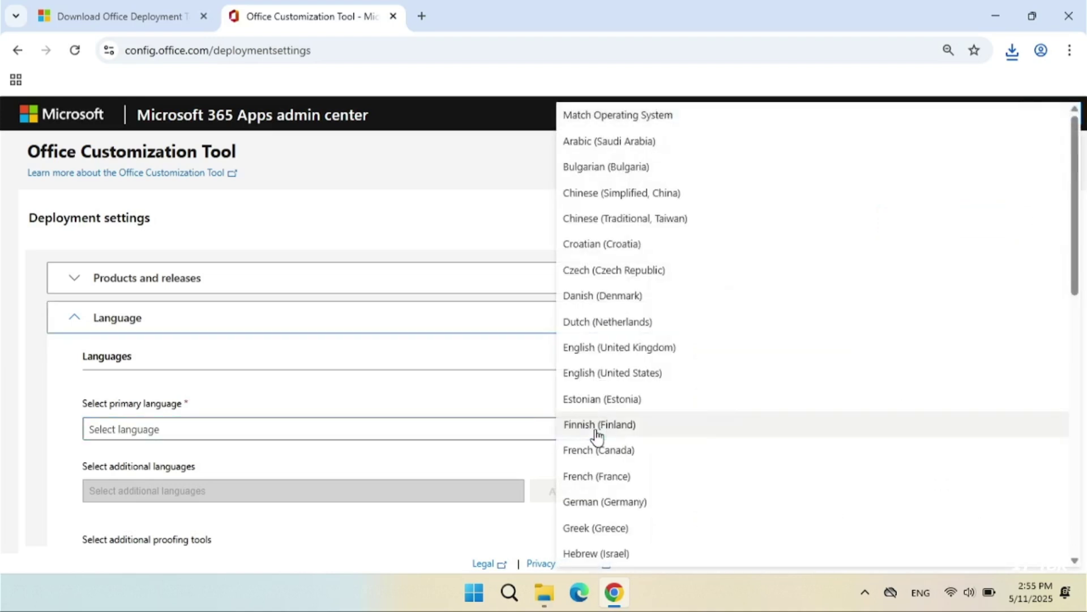
click(601, 378)
scroll(600, 388, down, 5)
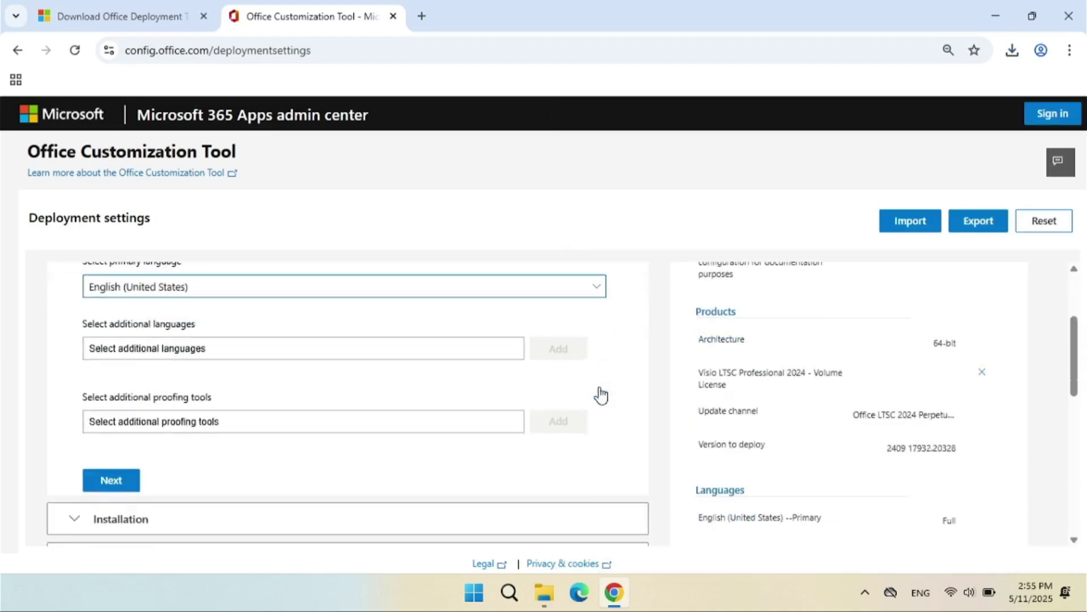
scroll(603, 393, up, 5)
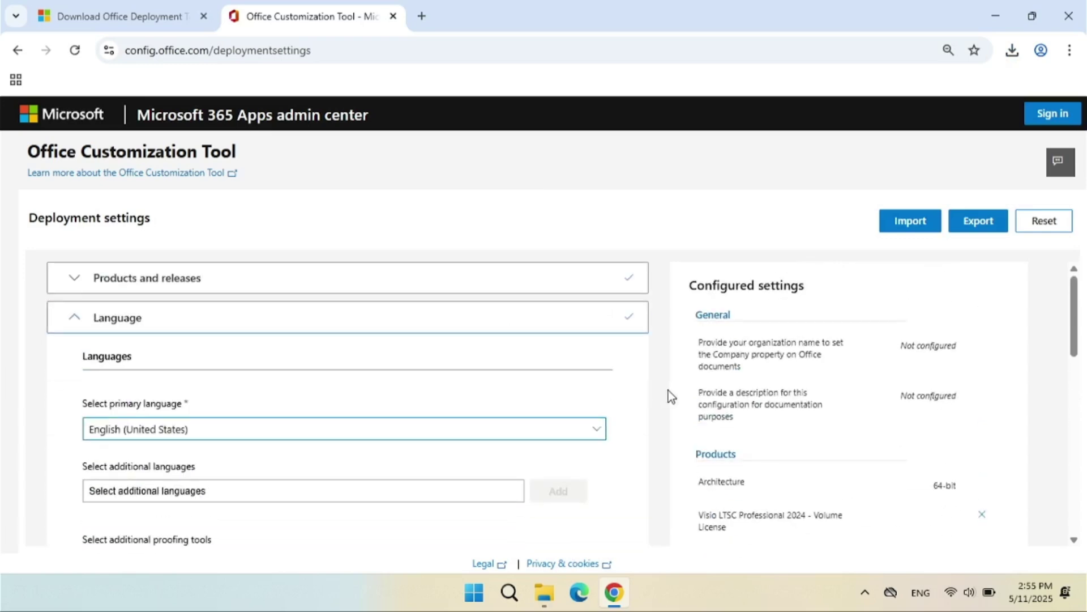
Accept the license terms and export the settings with file name 'Configuration'.
click(964, 229)
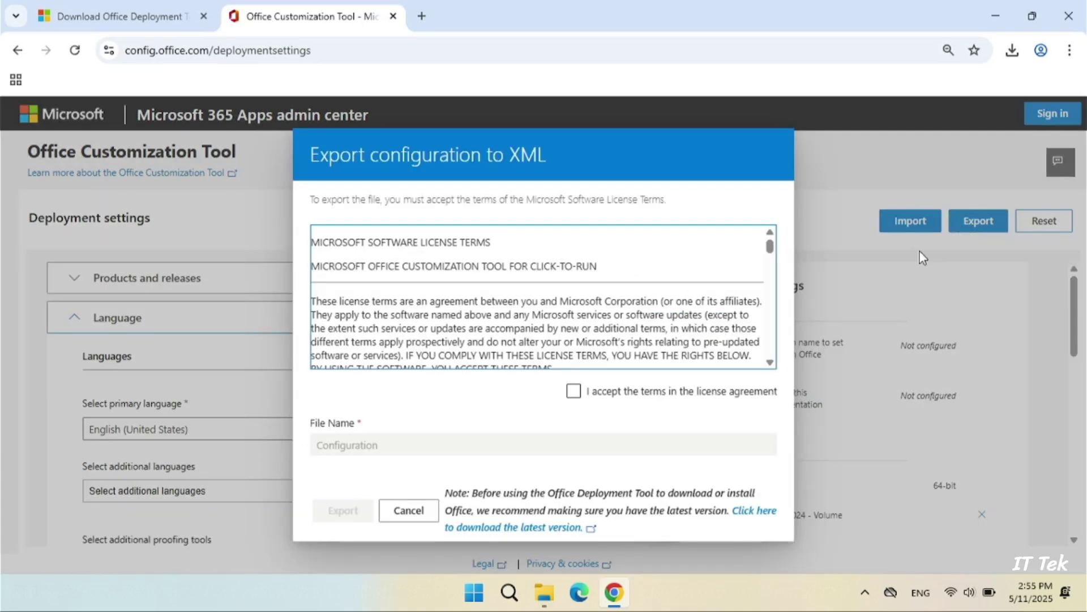
drag(770, 247, 771, 347)
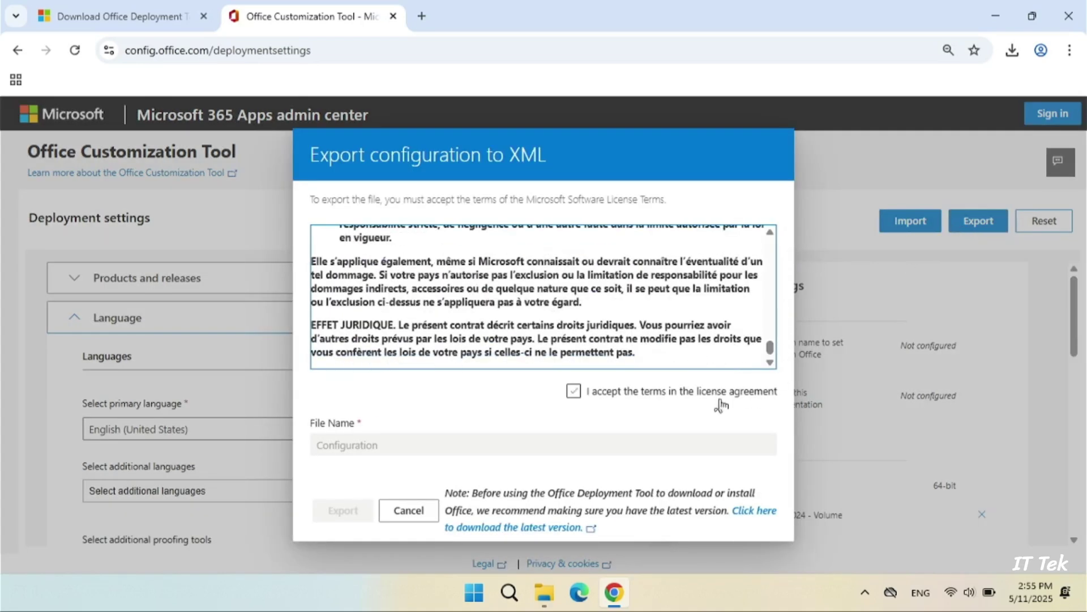
click(573, 392)
click(574, 392)
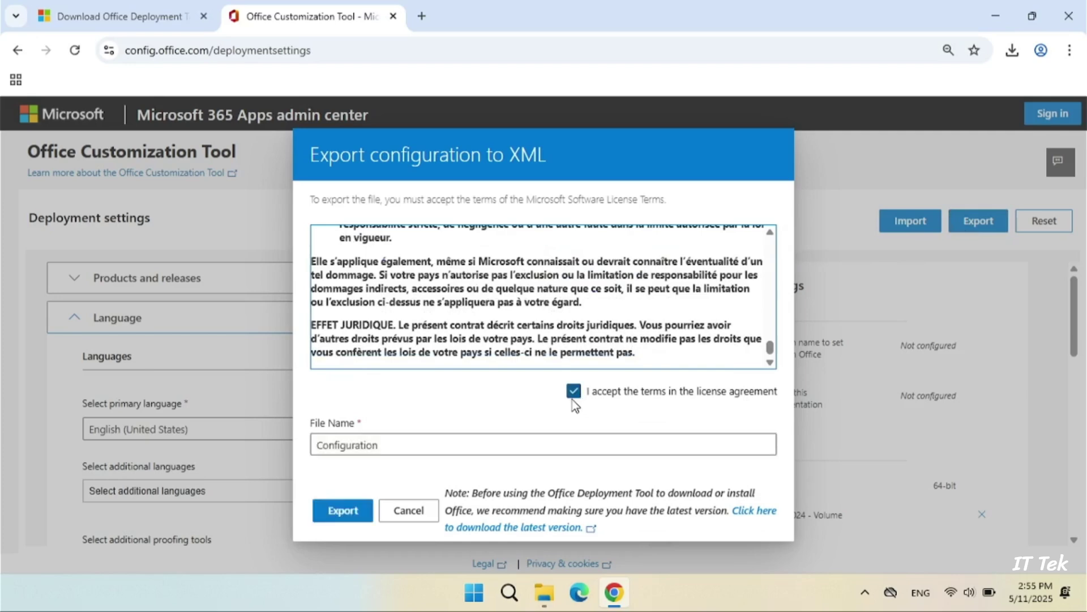
click(343, 512)
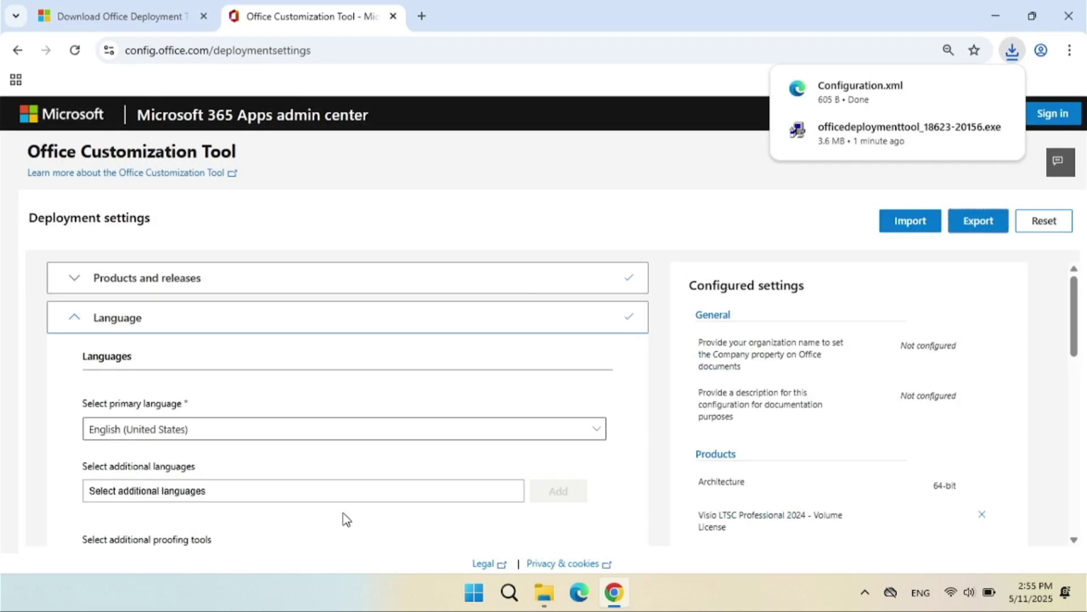
Create a Visio2024 folder on Local Disk (C:), then return to Downloads and select the officedeploymenttool file.
click(546, 593)
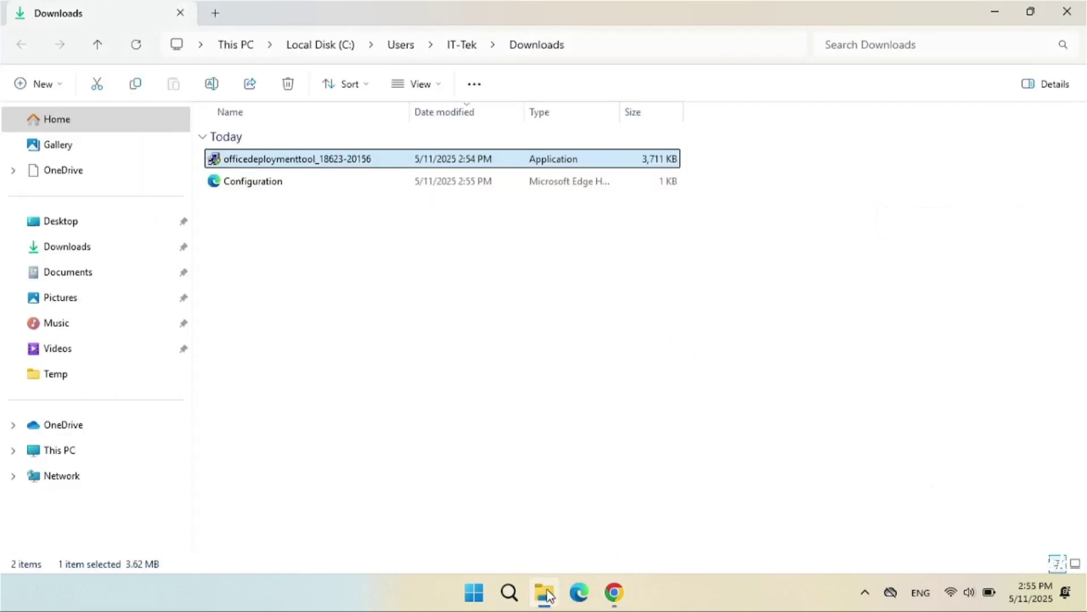
click(502, 413)
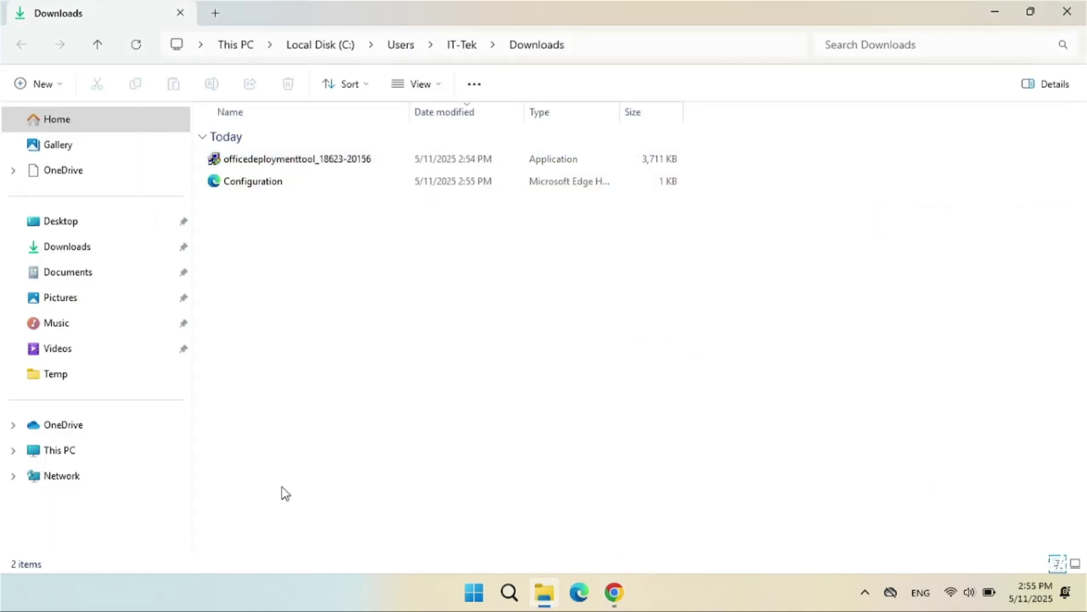
click(119, 459)
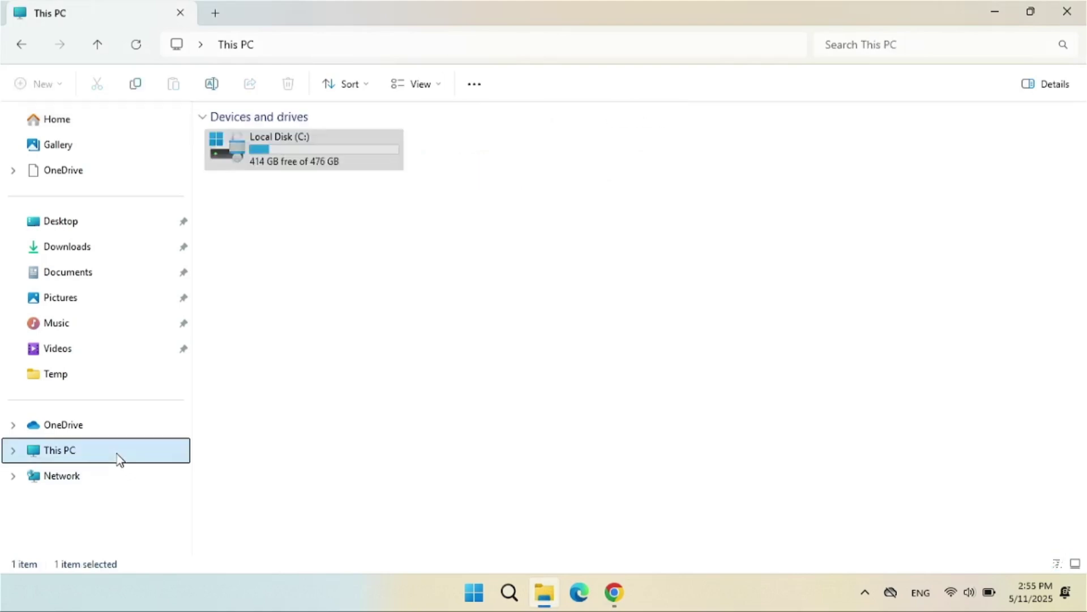
double_click(267, 163)
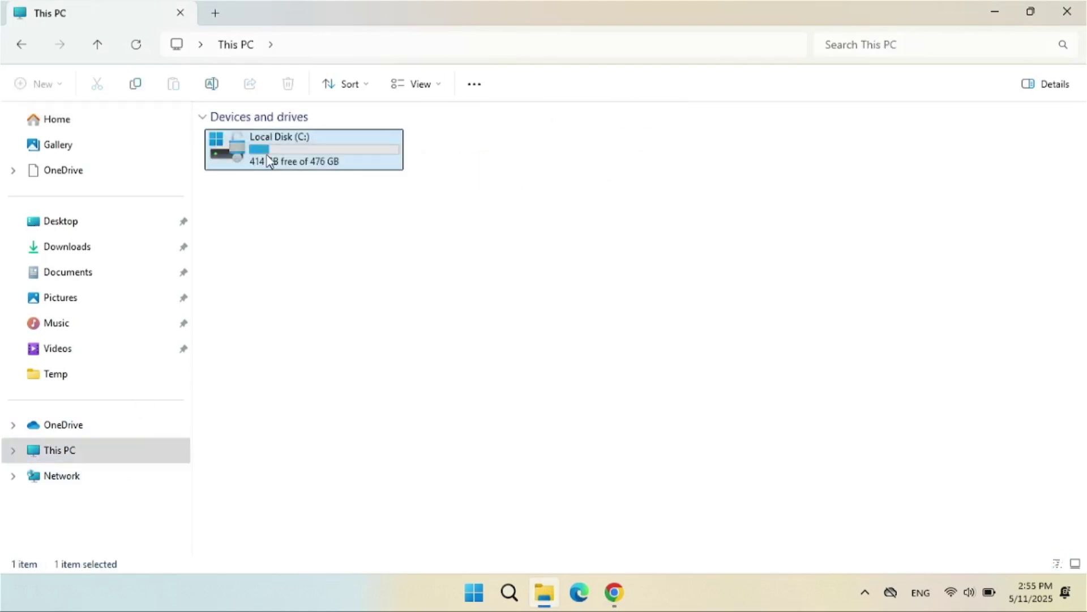
right_click(299, 448)
mouse_move(347, 407)
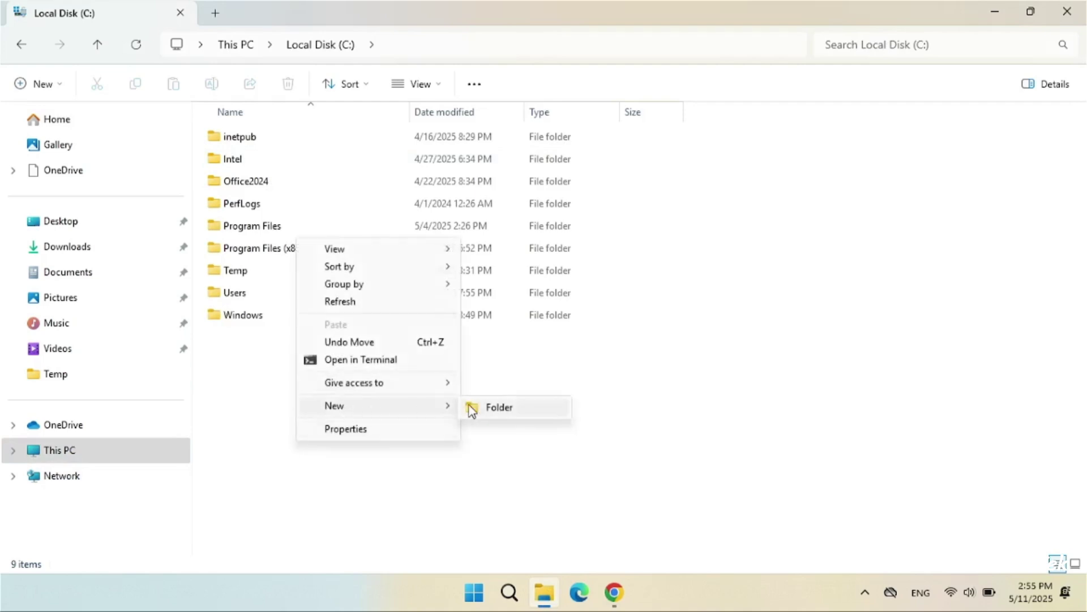
click(497, 413)
text(V)
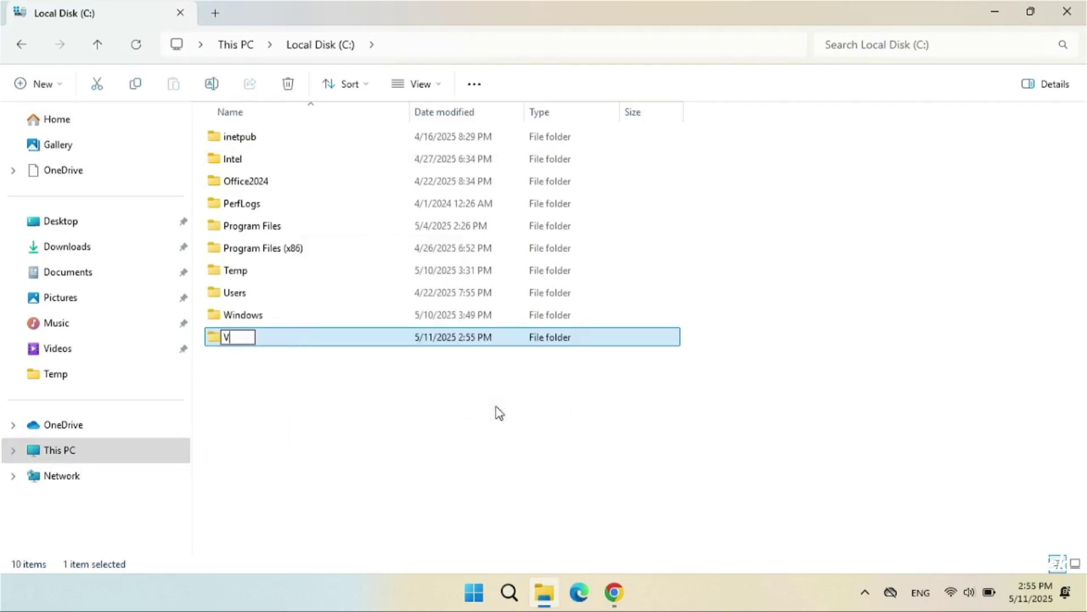
text(isio202)
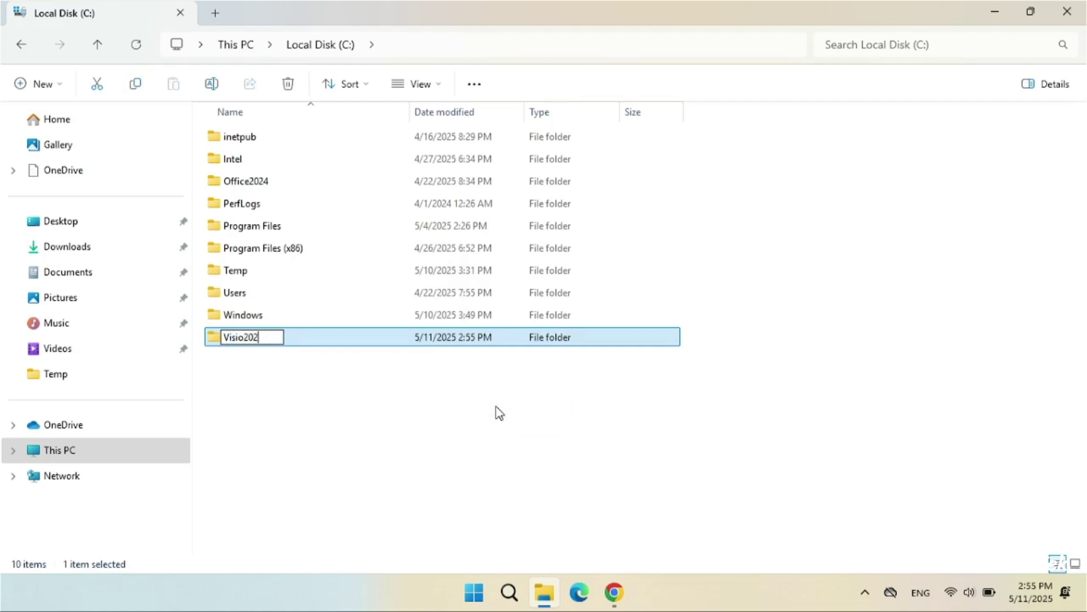
text(4)
click(500, 411)
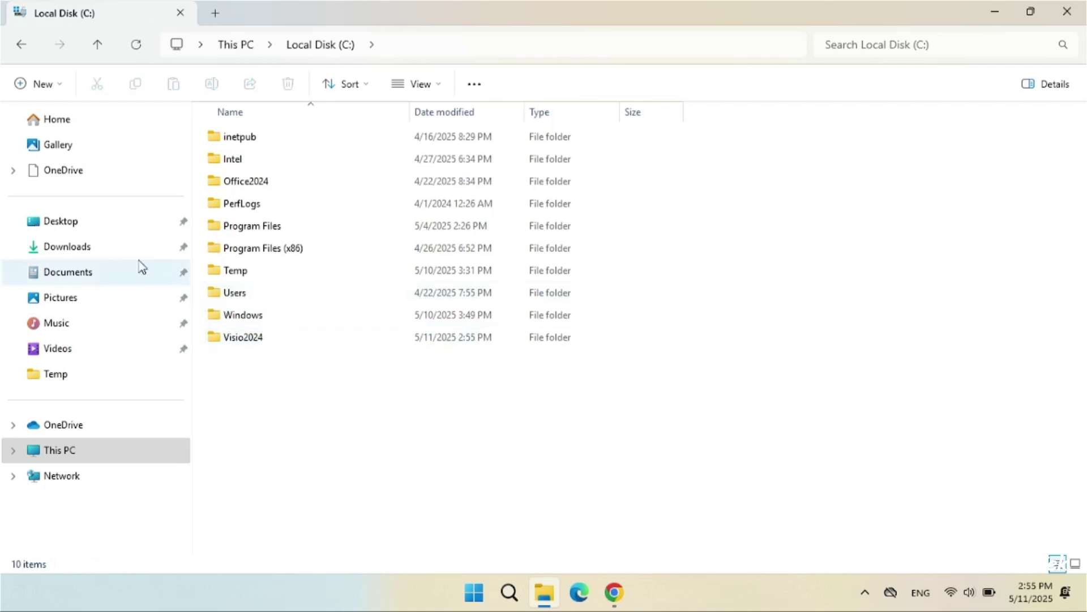
click(131, 243)
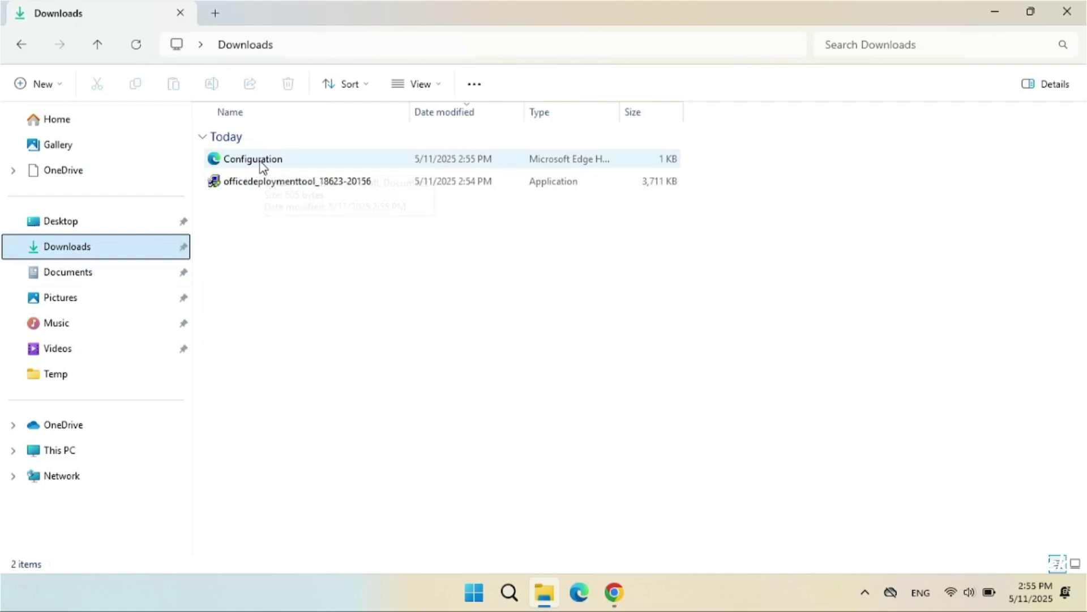
click(270, 182)
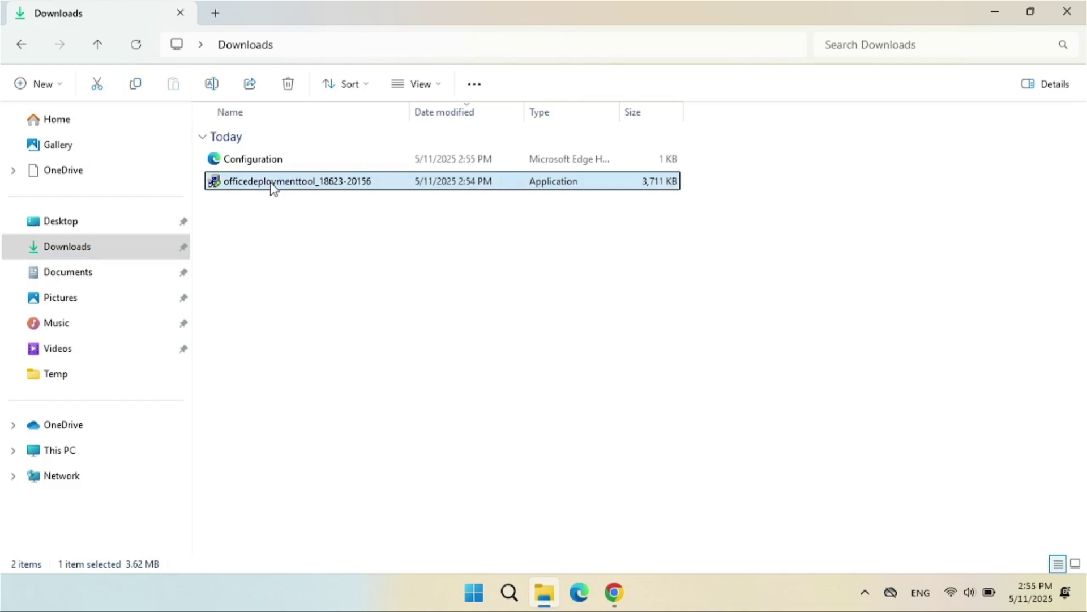
Run officedeploymenttool as administrator, accept its license, and extract its files into C:\Visio2024.
double_click(273, 182)
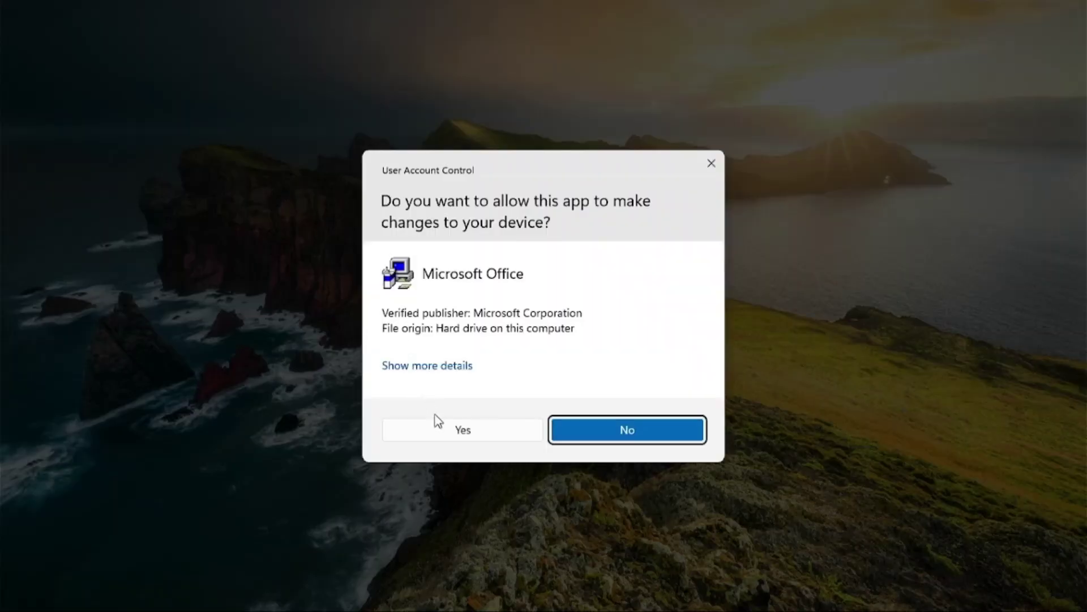
click(440, 429)
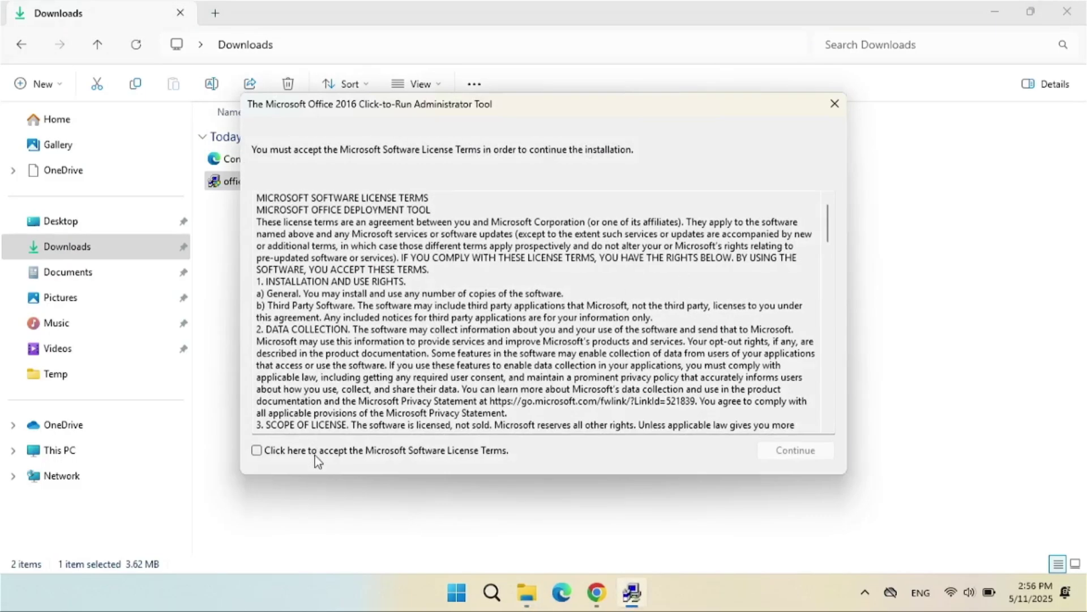
click(315, 453)
click(793, 452)
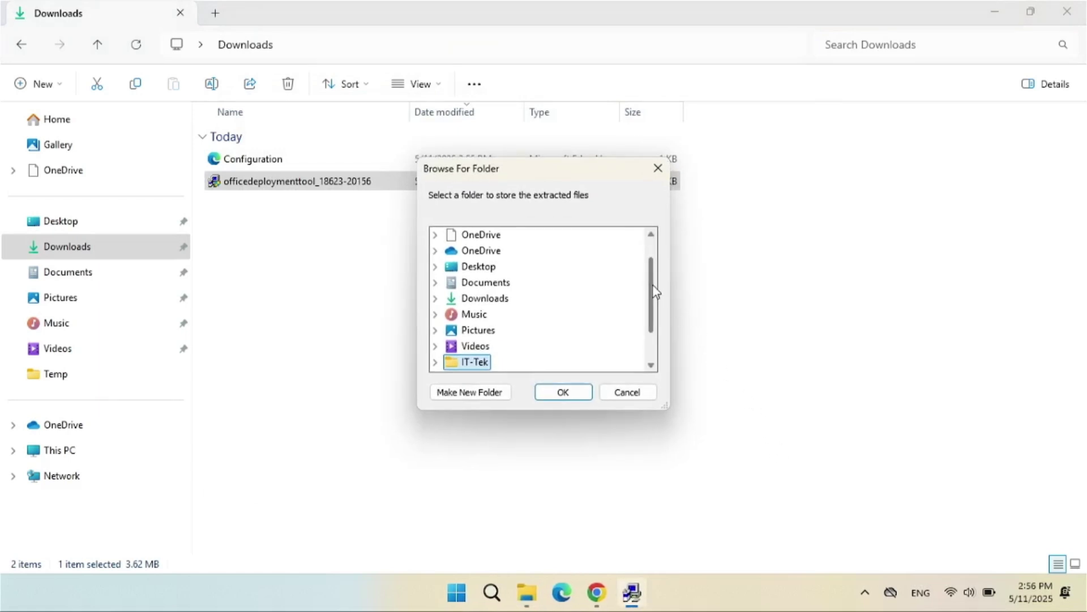
drag(655, 292, 650, 325)
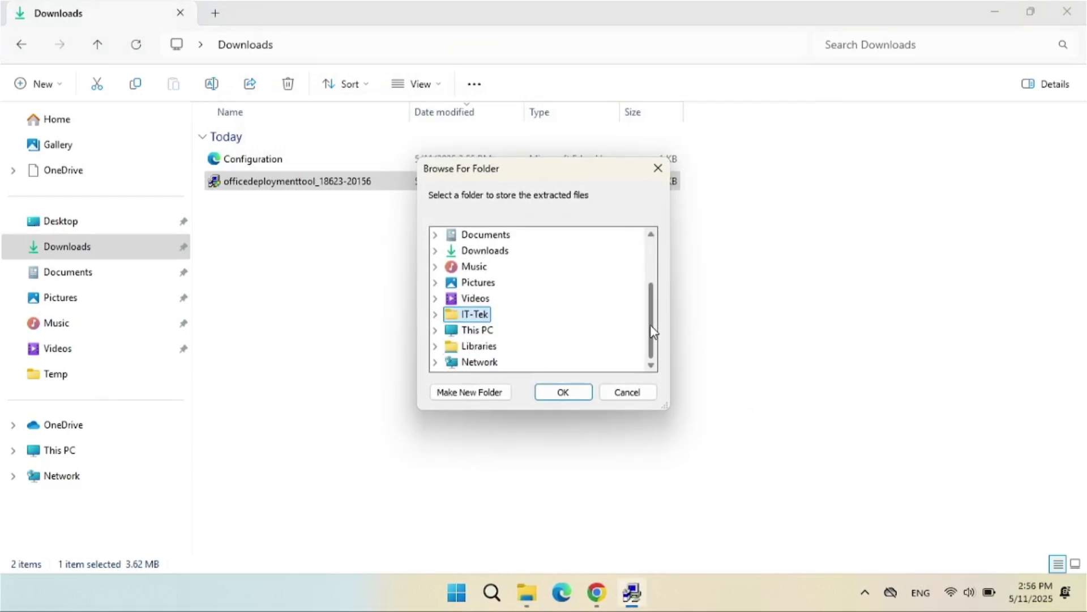
click(435, 330)
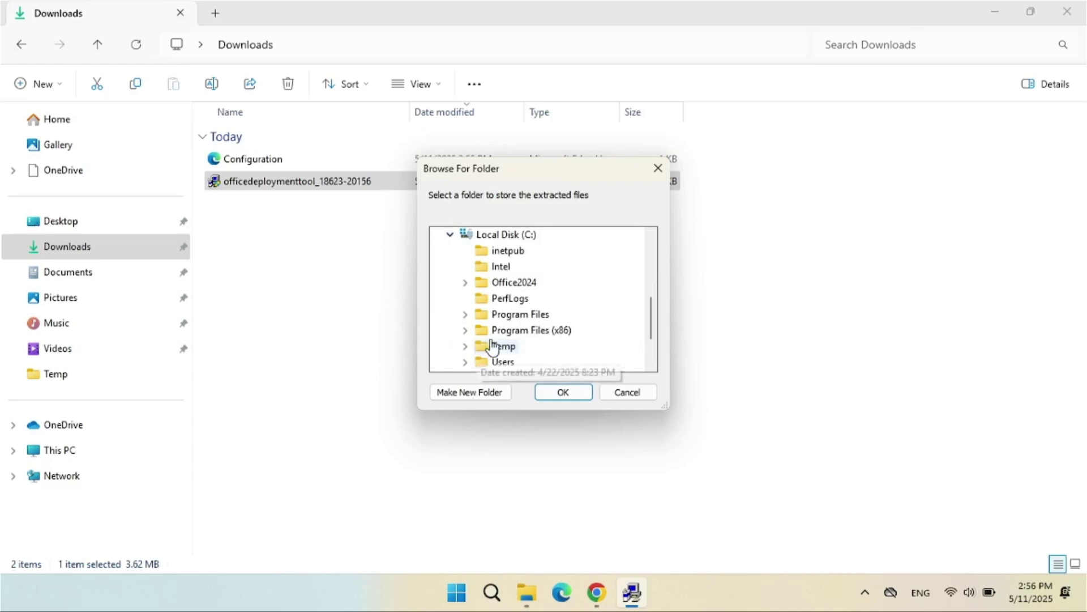
scroll(533, 340, down, 1)
click(528, 334)
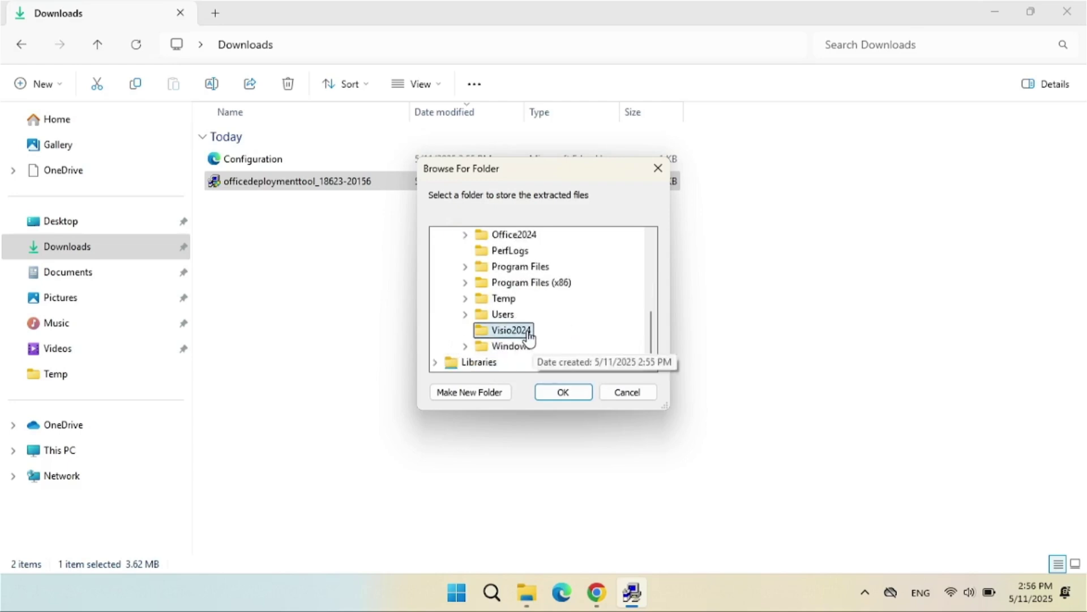
click(585, 395)
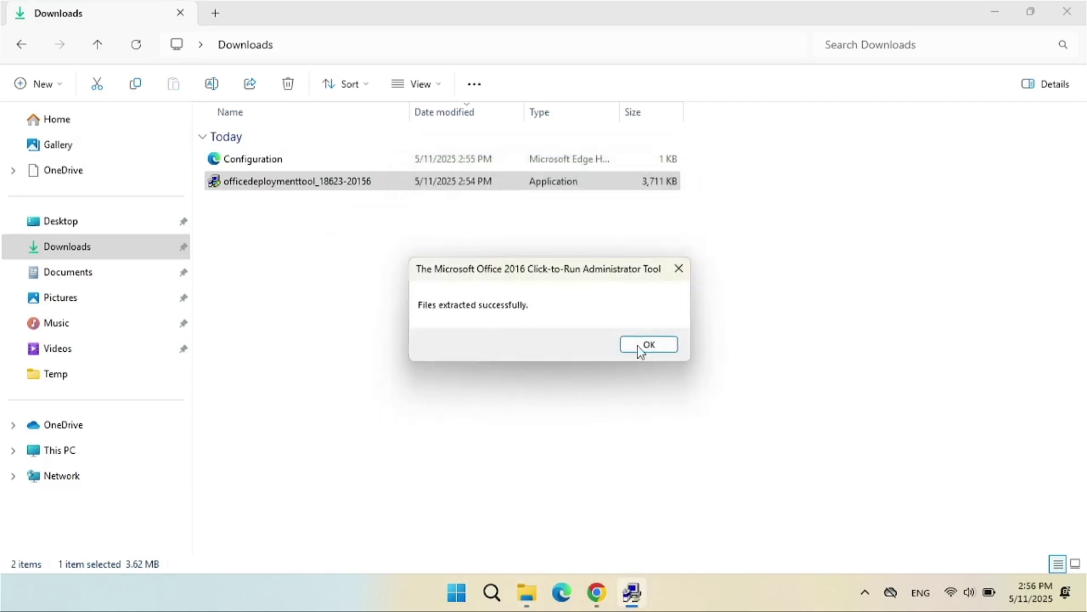
click(641, 347)
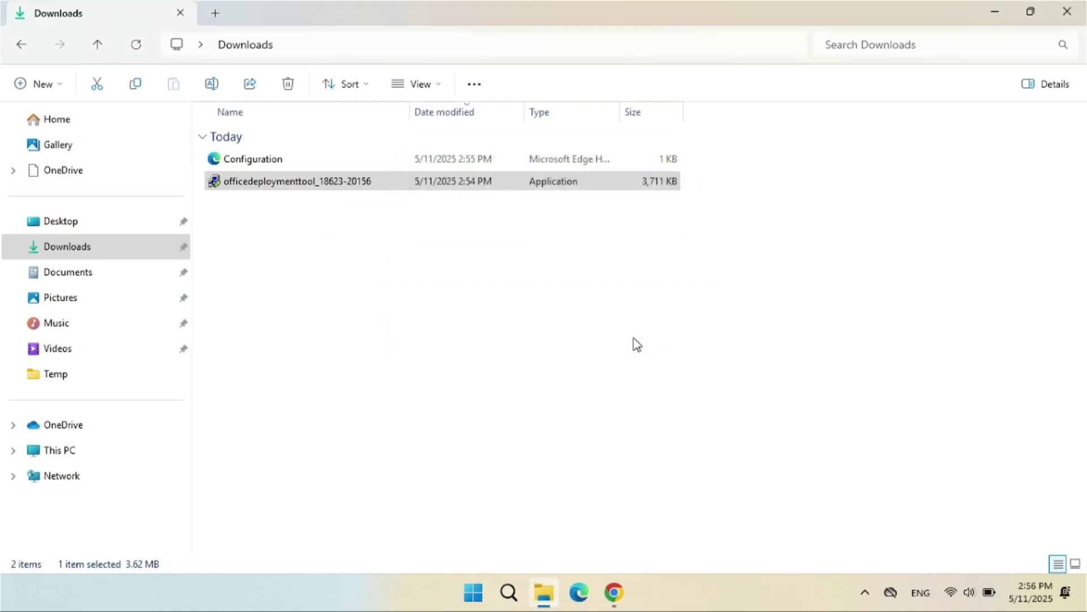
Copy the Configuration file from Downloads and paste it into C:\Visio2024.
click(272, 164)
right_click(273, 164)
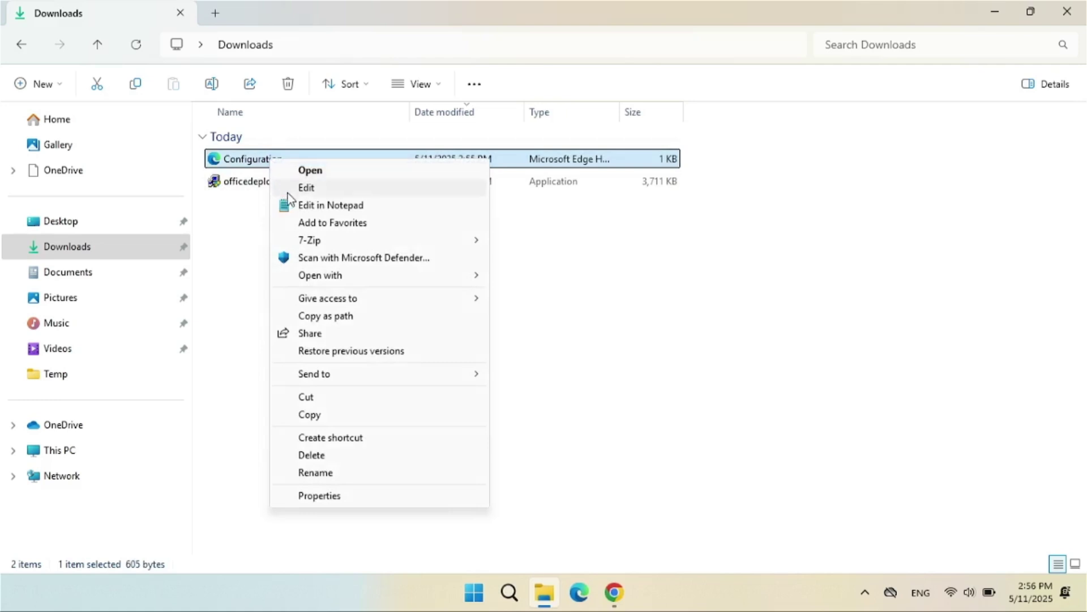
click(316, 415)
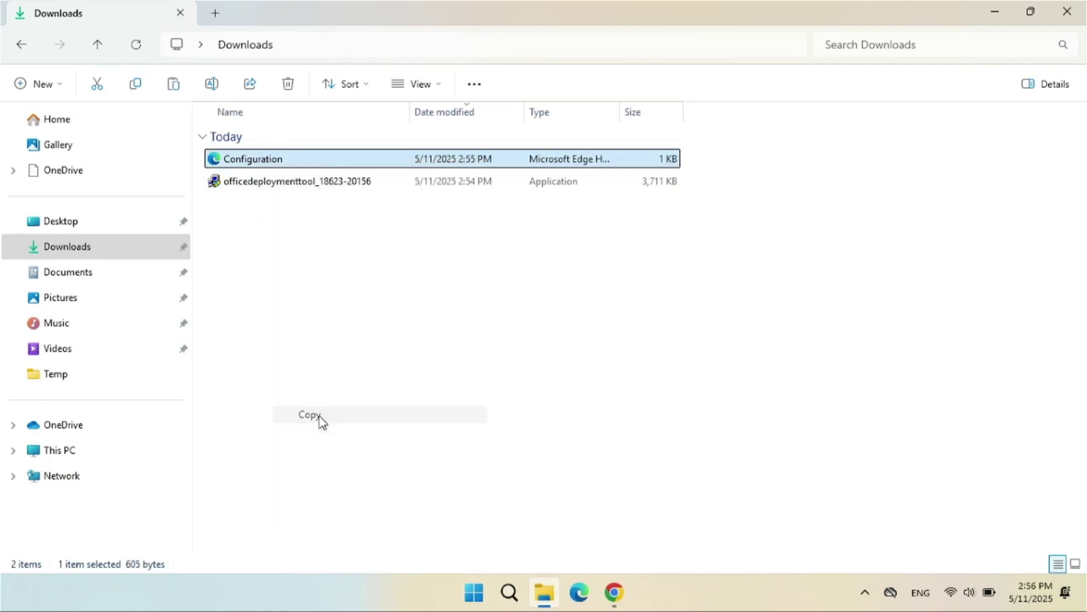
click(107, 449)
double_click(286, 167)
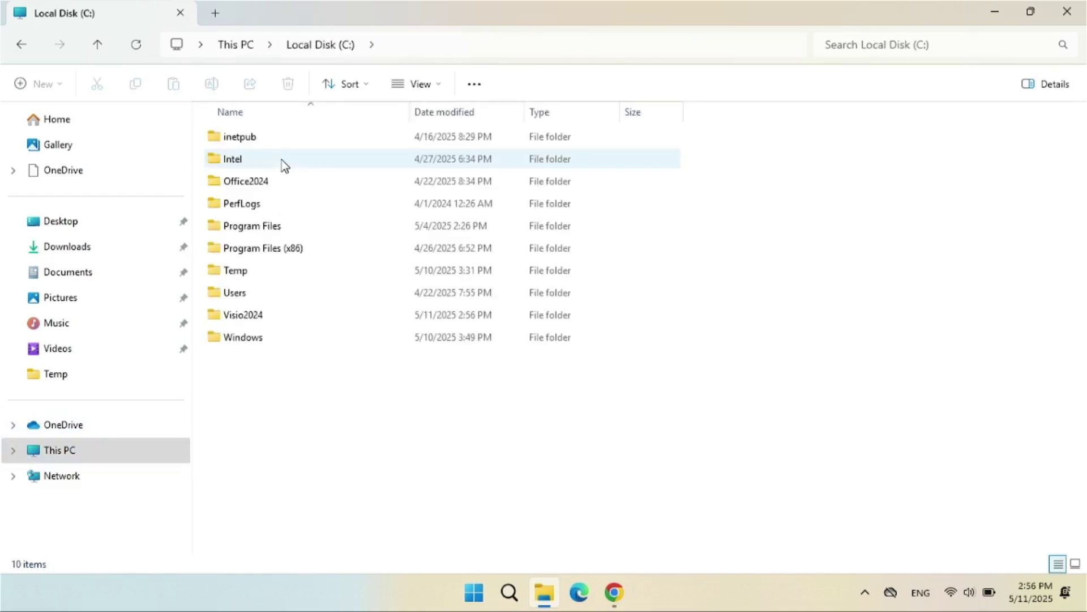
double_click(255, 318)
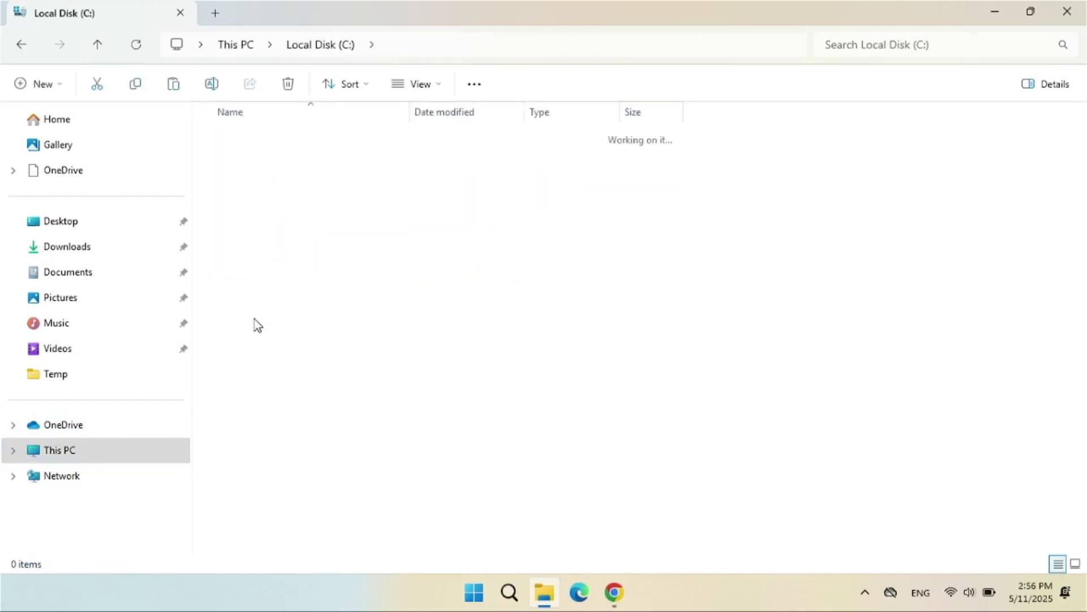
right_click(284, 345)
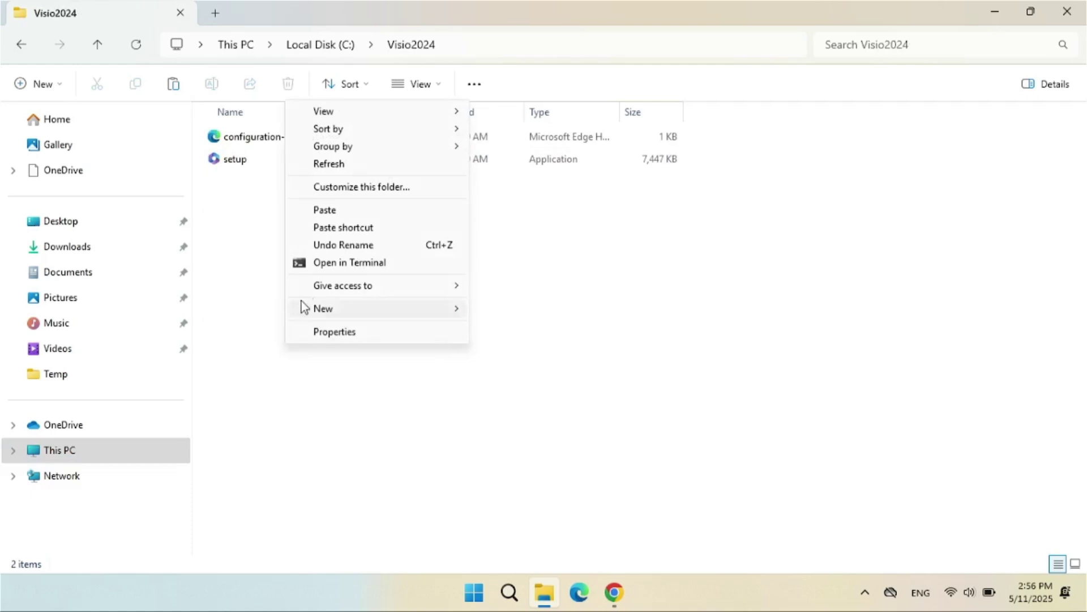
click(320, 213)
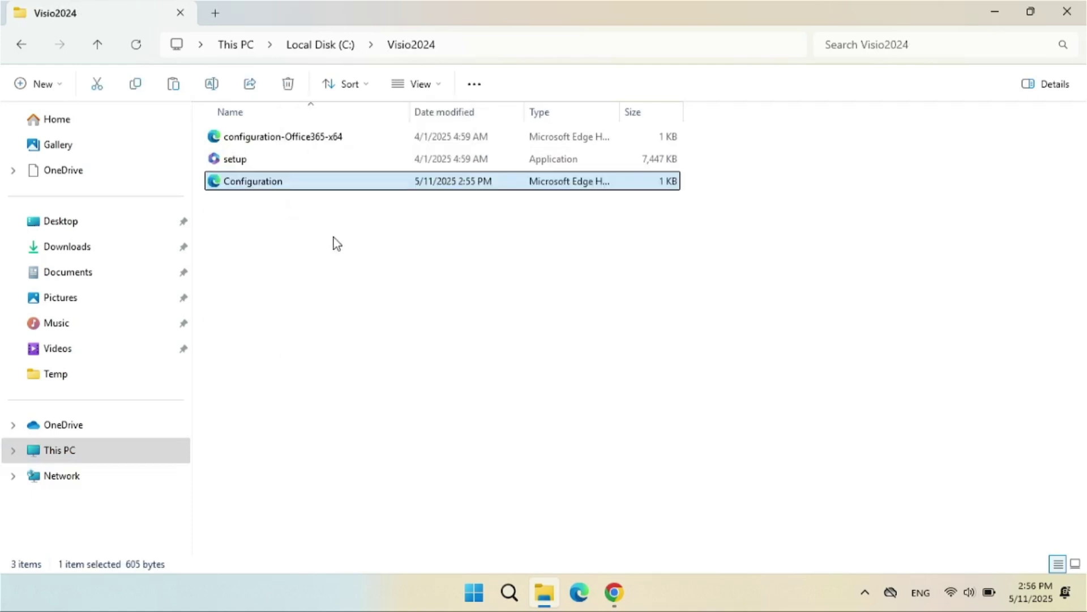
click(334, 237)
Open a maximized Command Prompt running as administrator.
click(469, 596)
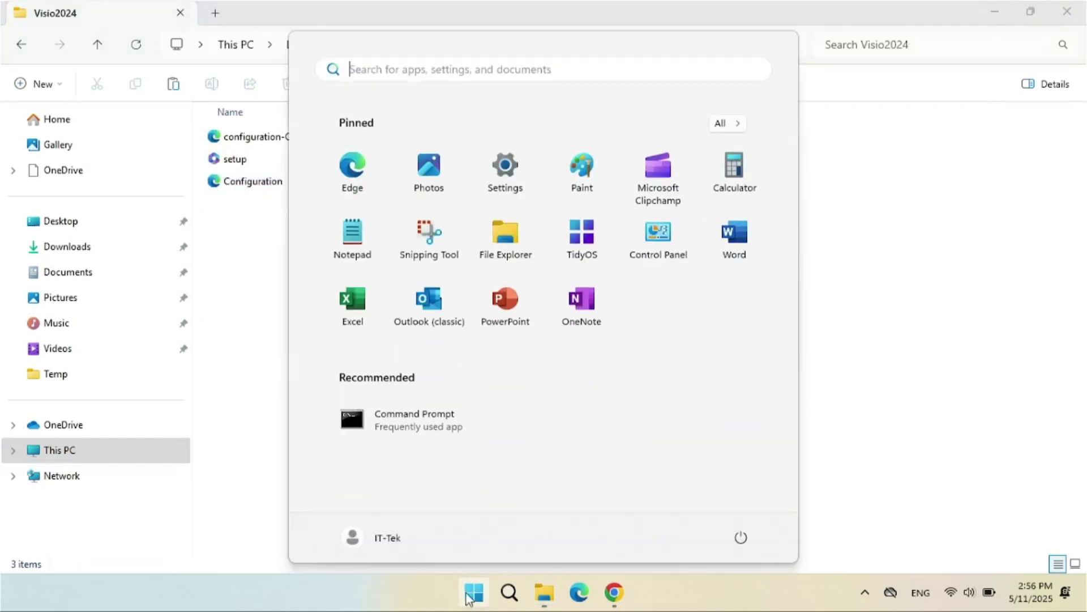
text(cmd)
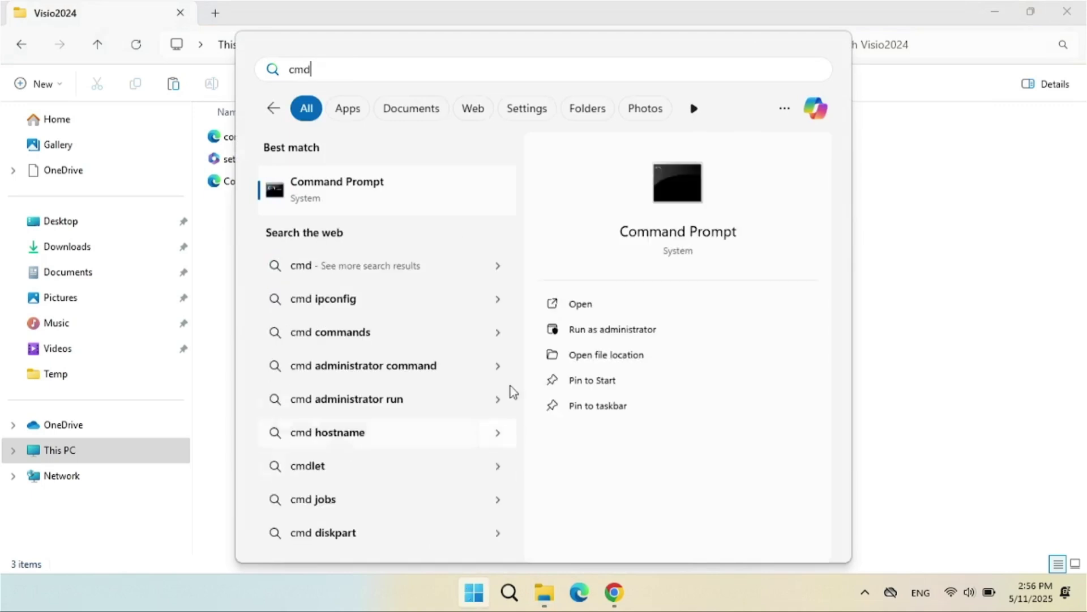
right_click(405, 192)
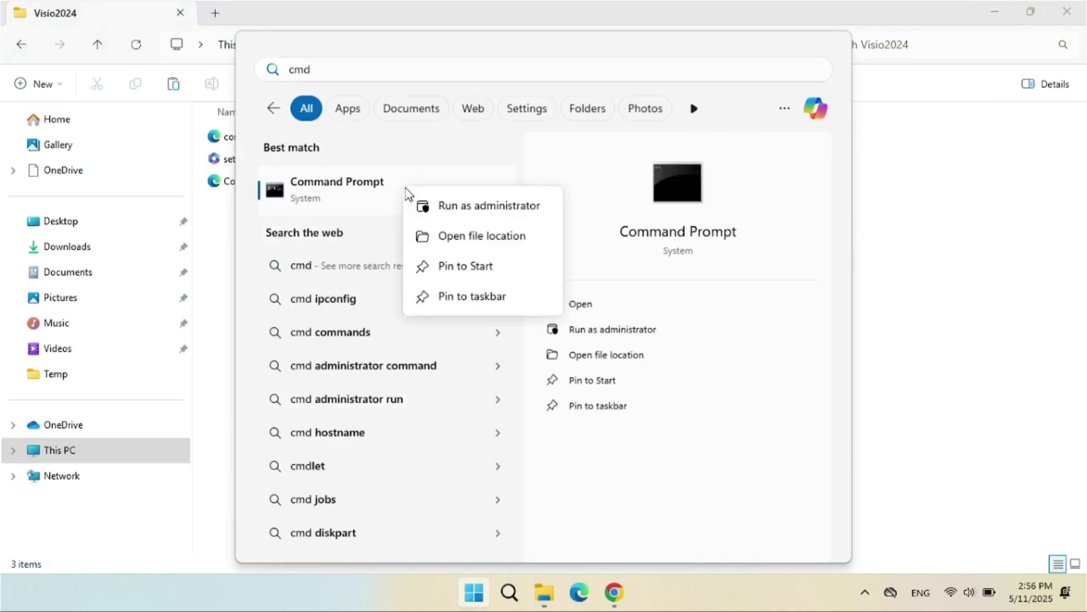
click(425, 208)
click(502, 422)
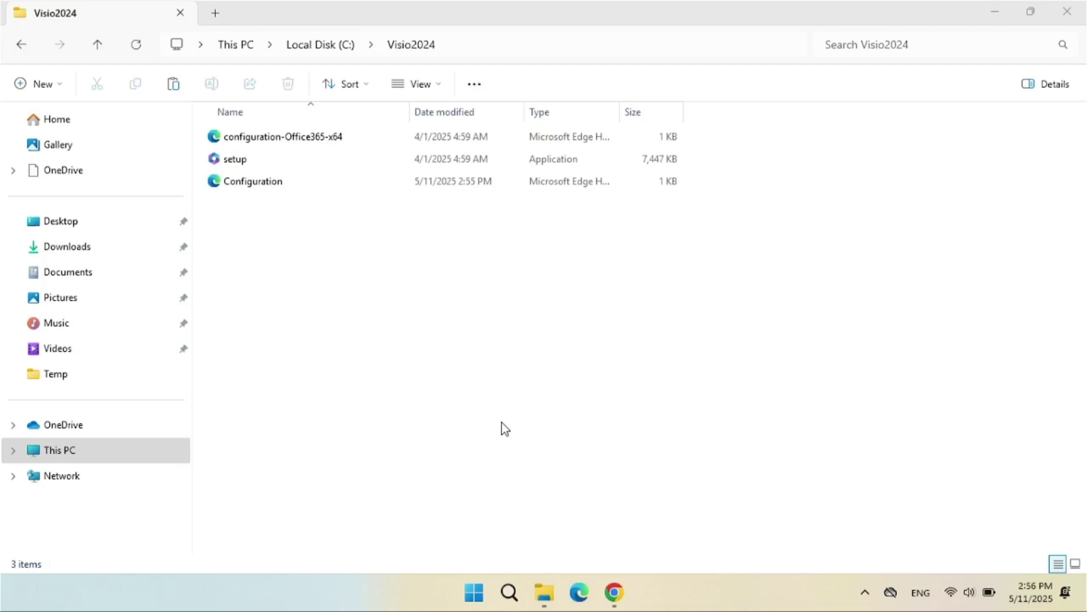
click(769, 54)
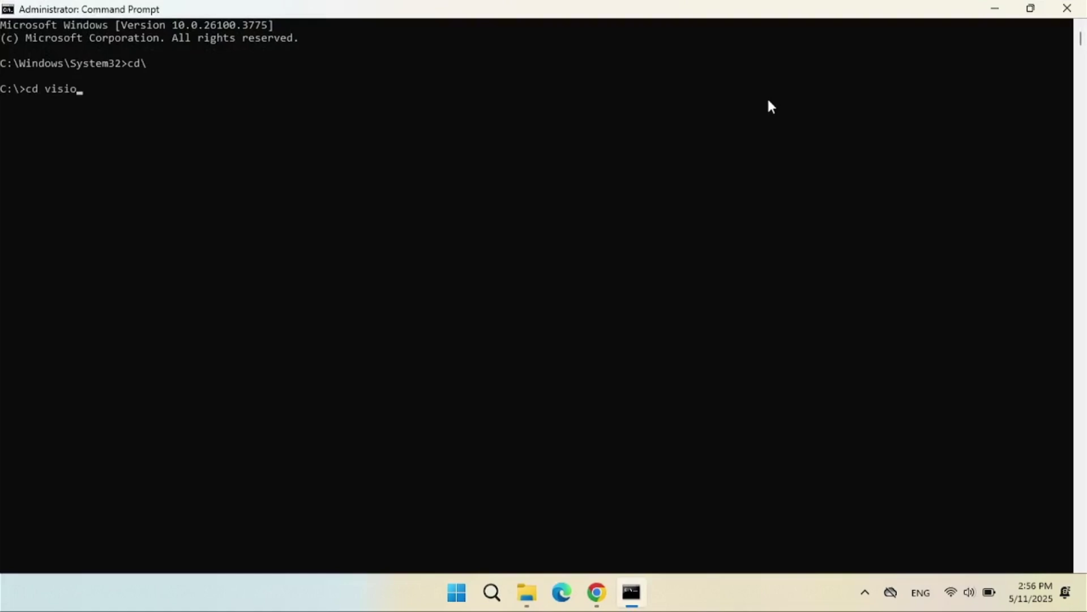
In the visio2024 folder, run setup.exe /download configuration.xml.
key(Return)
text(setup /do)
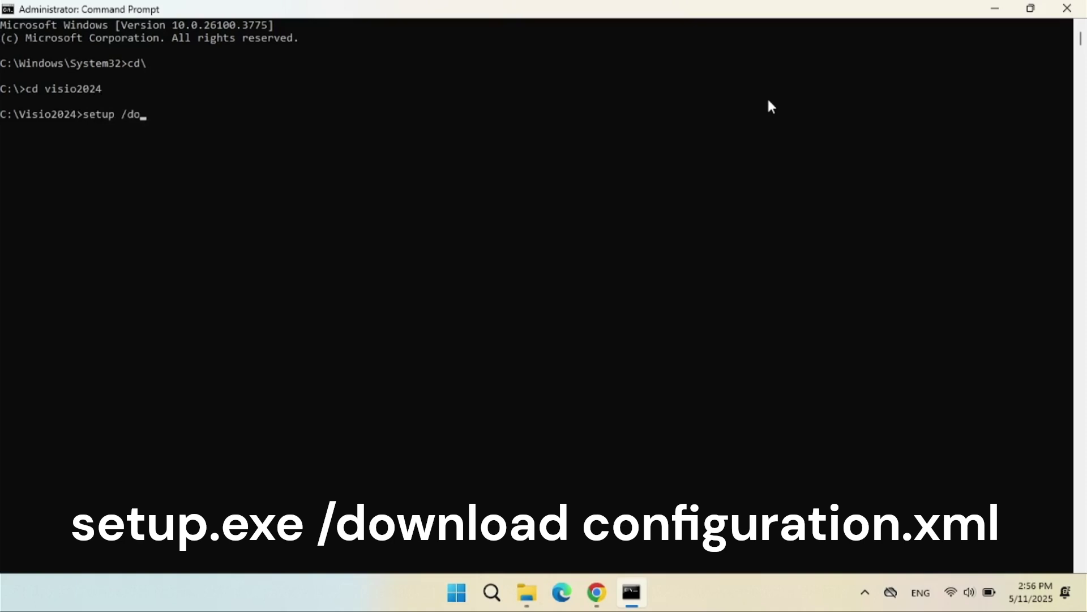
key(BackSpace)
key(BackSpace)
key(BackSpace)
key(BackSpace)
text(.exe /download configuration.xml)
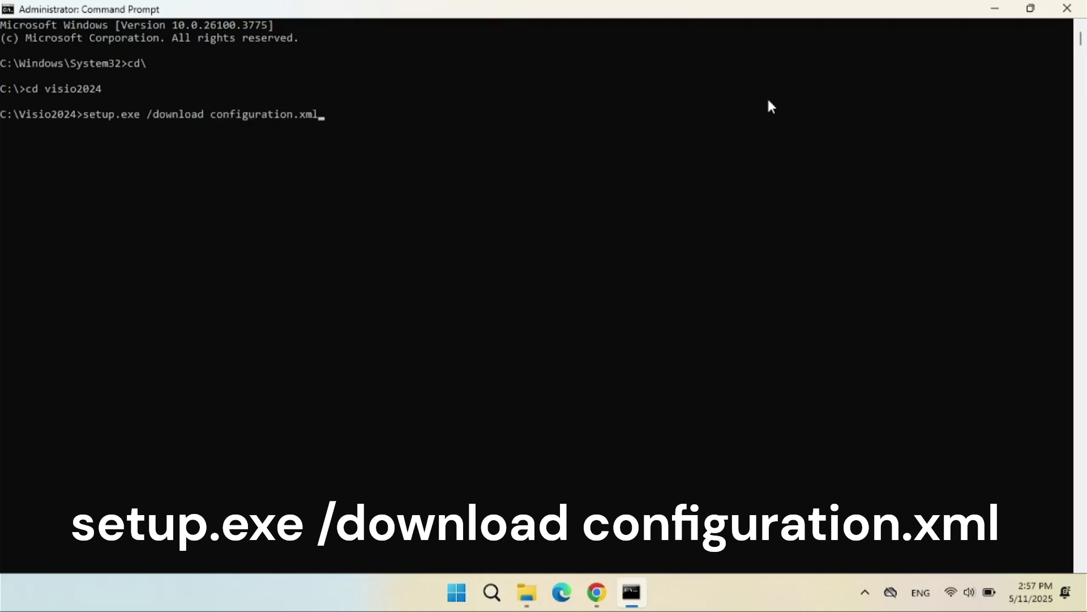
key(Return)
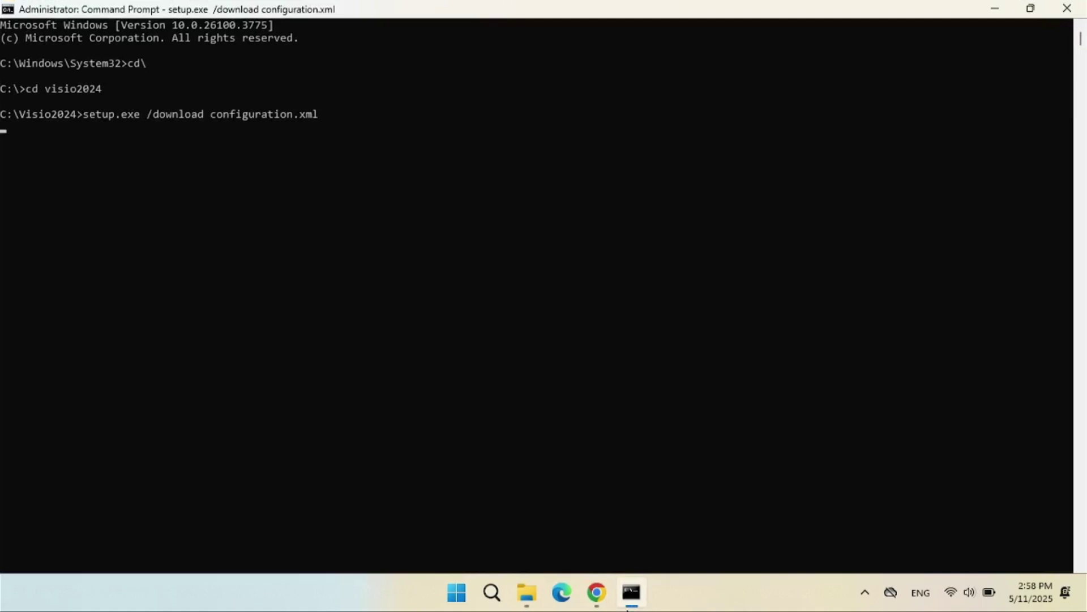
Run setup.exe /configure configuration.xml and let the Visio installation finish.
text(setup)
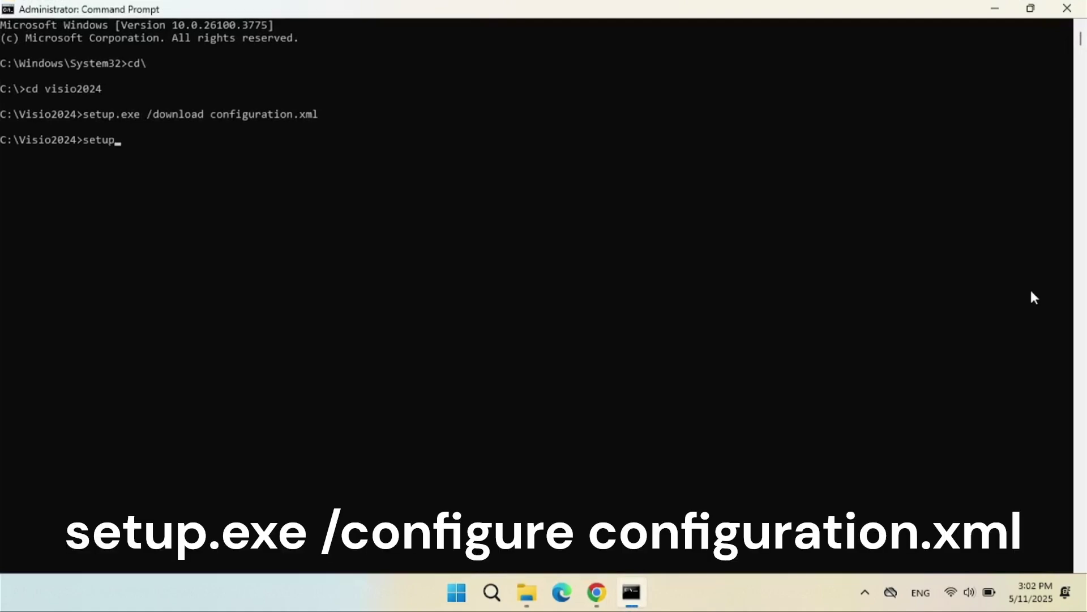
text(.exe /configure confi)
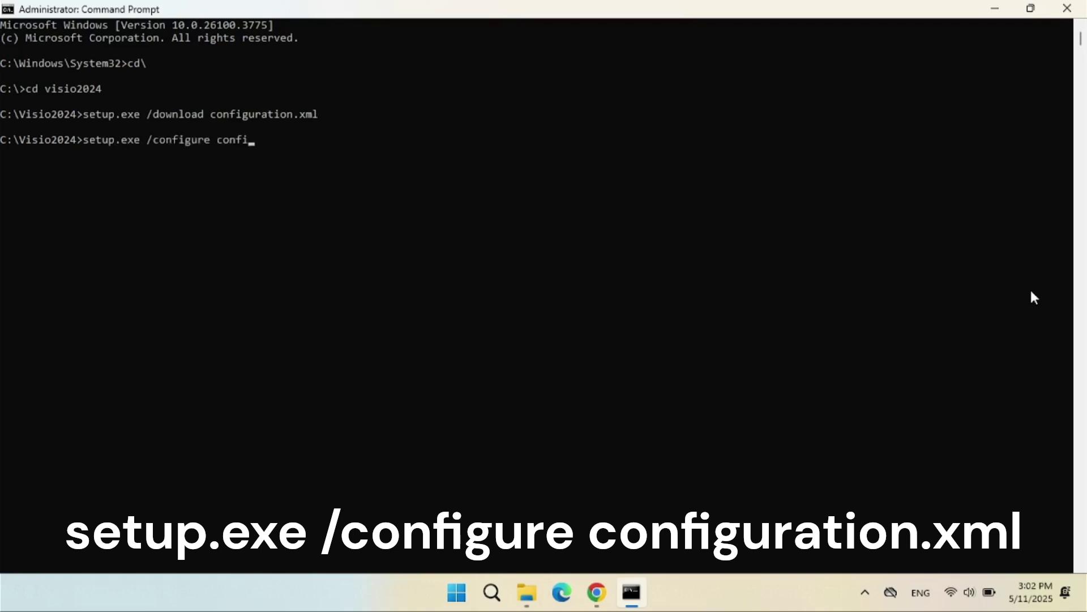
text(guration.xml)
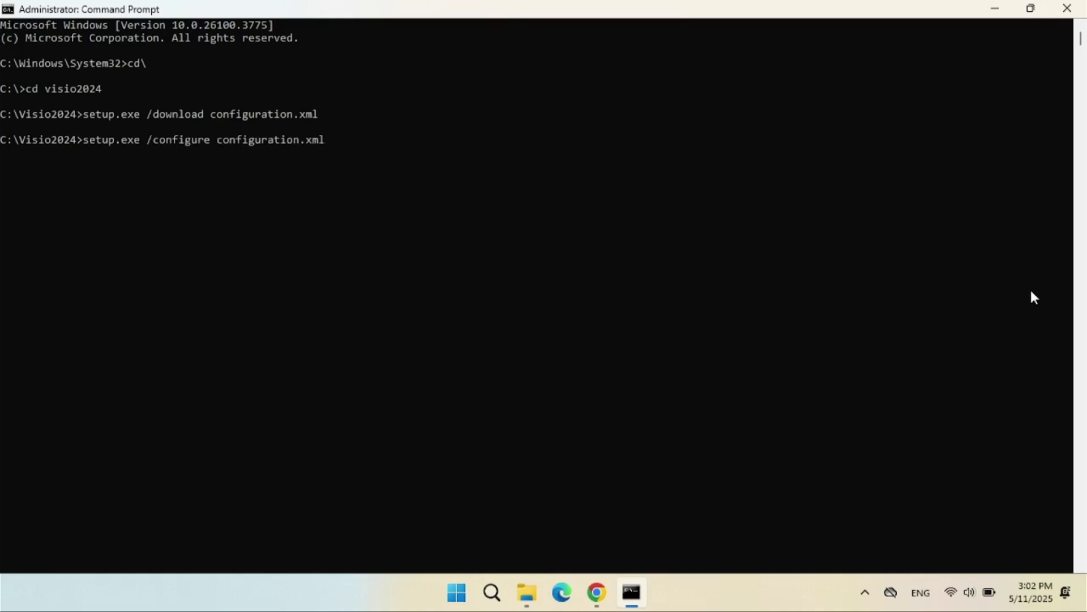
key(Return)
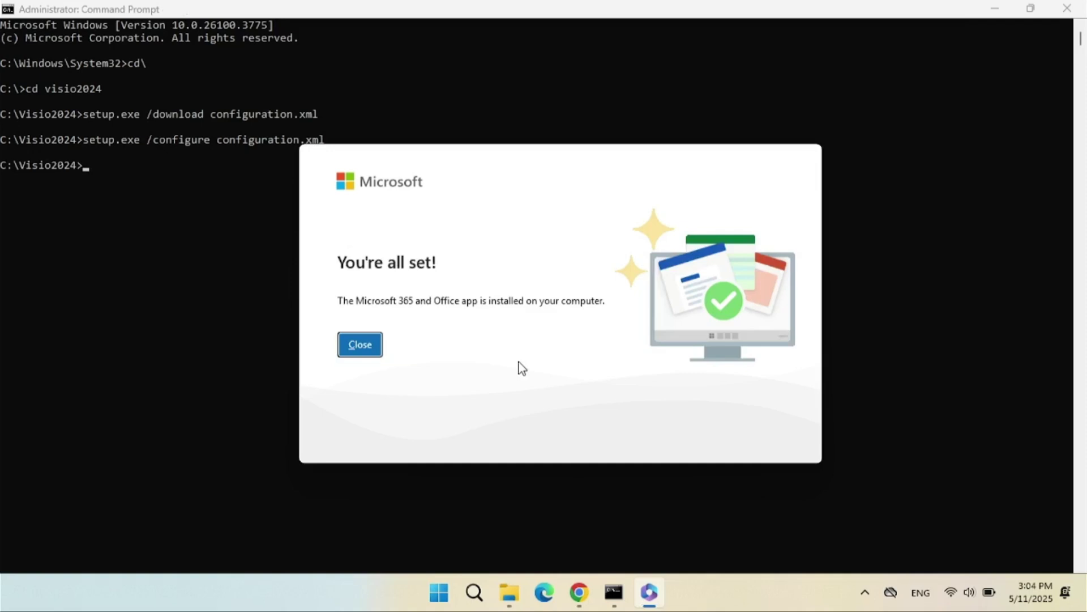
Close Command Prompt, File Explorer and Chrome, and dismiss the installation-complete message.
click(1068, 9)
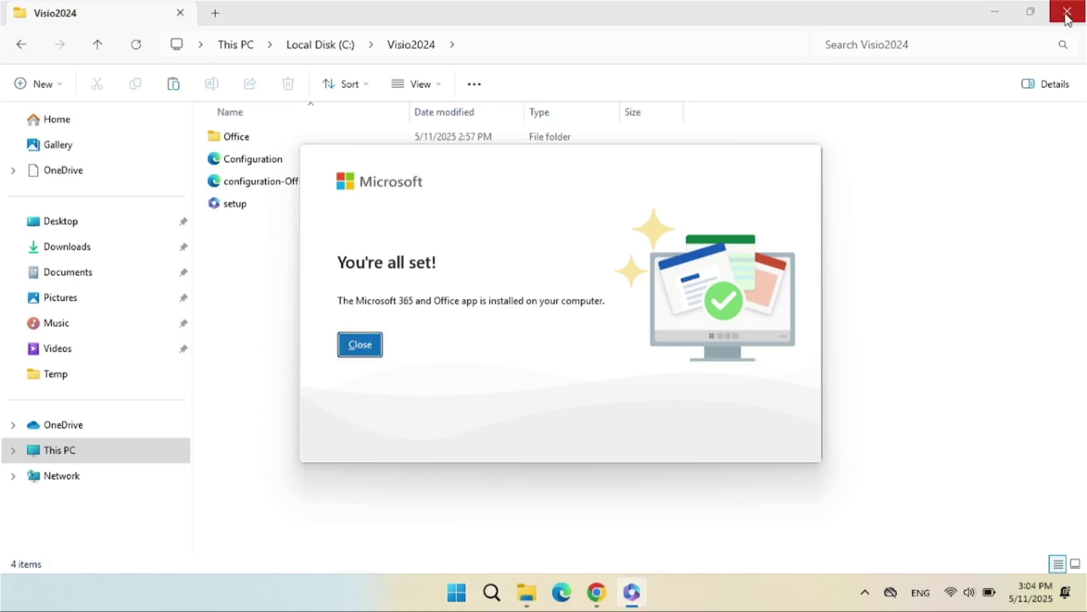
click(1066, 13)
click(1056, 11)
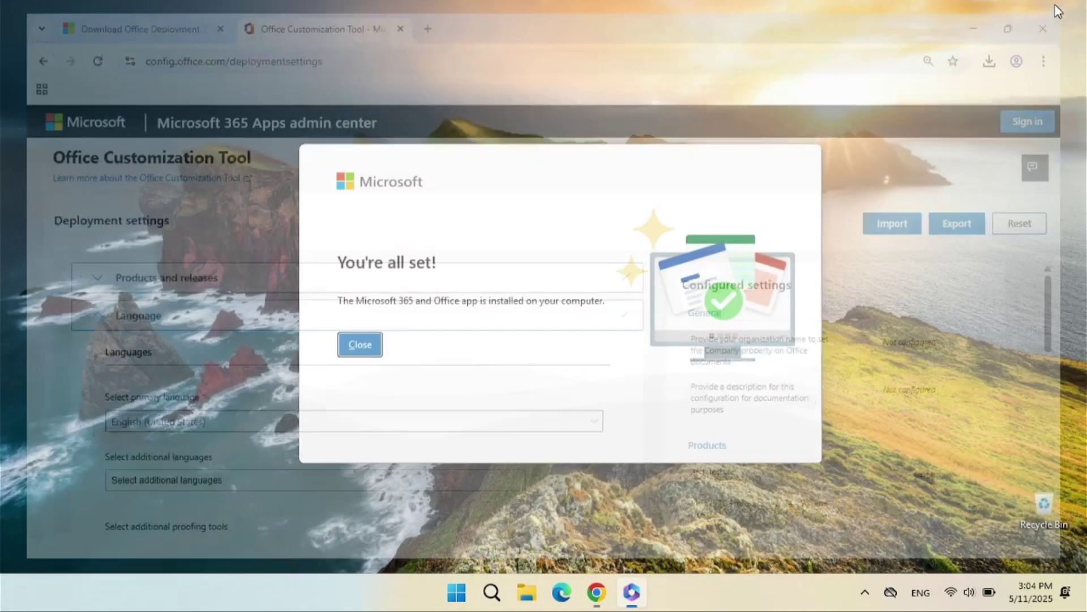
click(367, 352)
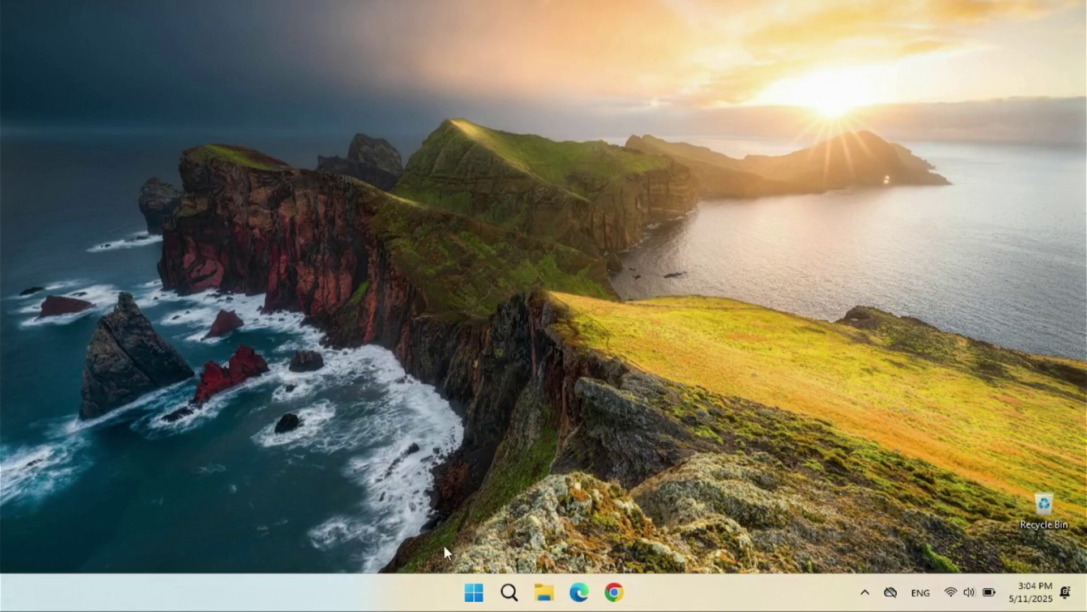
Launch Visio by searching 'vi' in the Start menu.
click(474, 592)
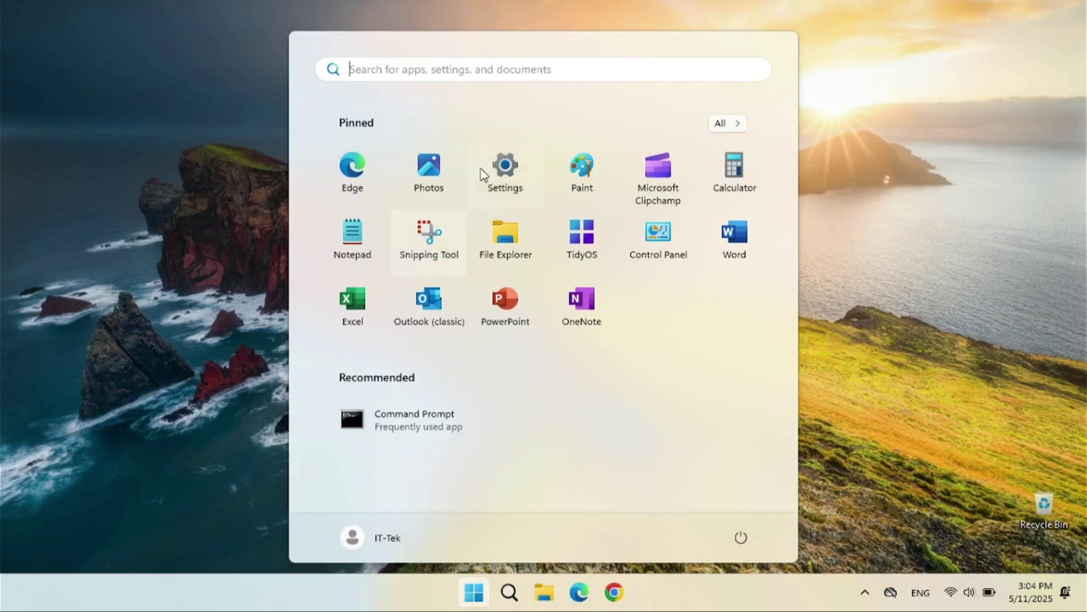
click(480, 72)
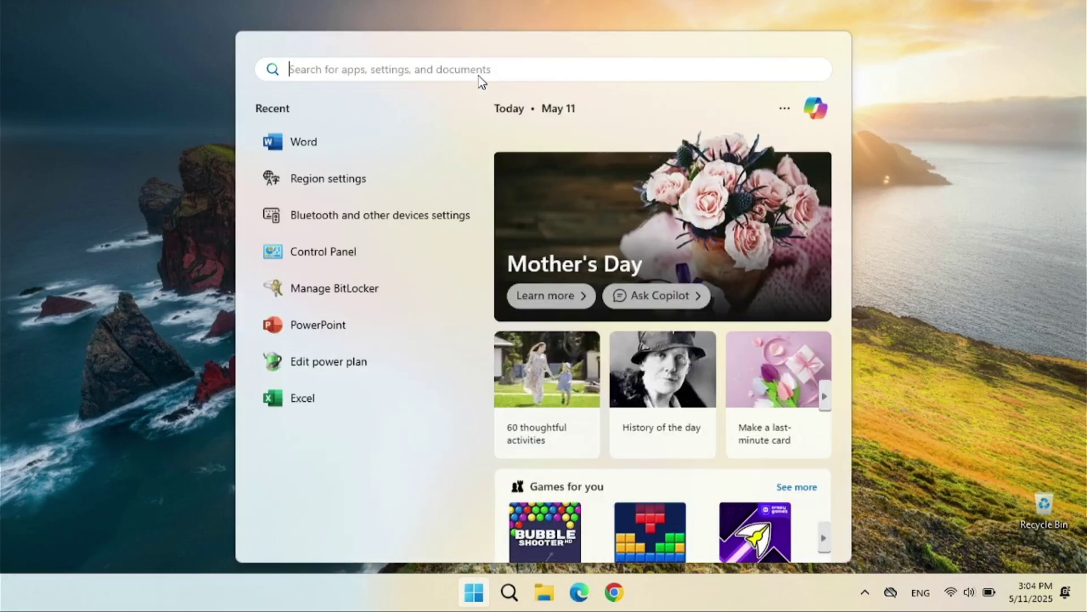
text(vi)
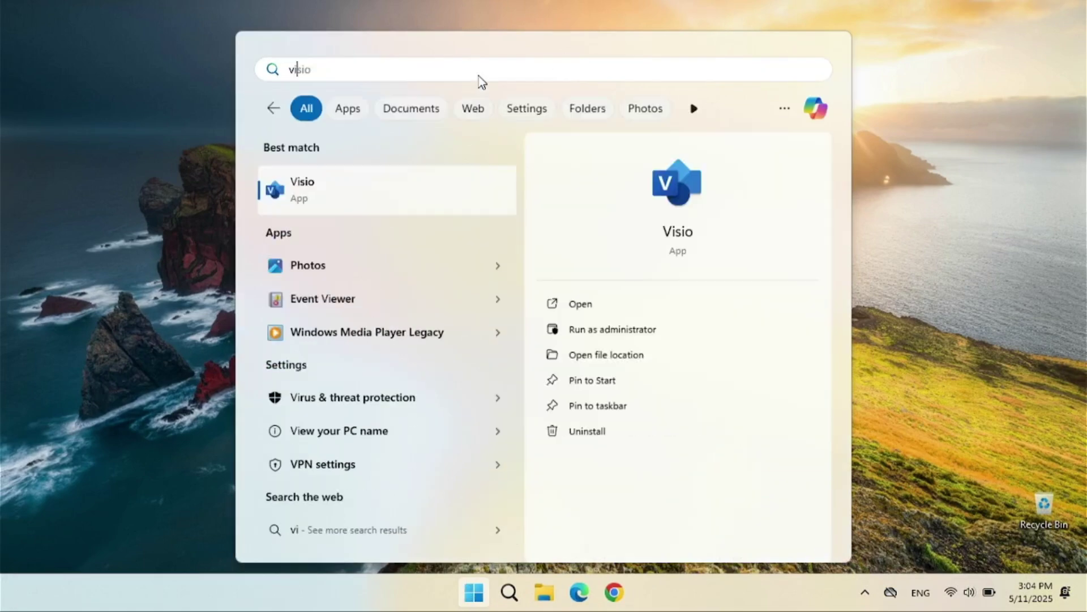
click(361, 188)
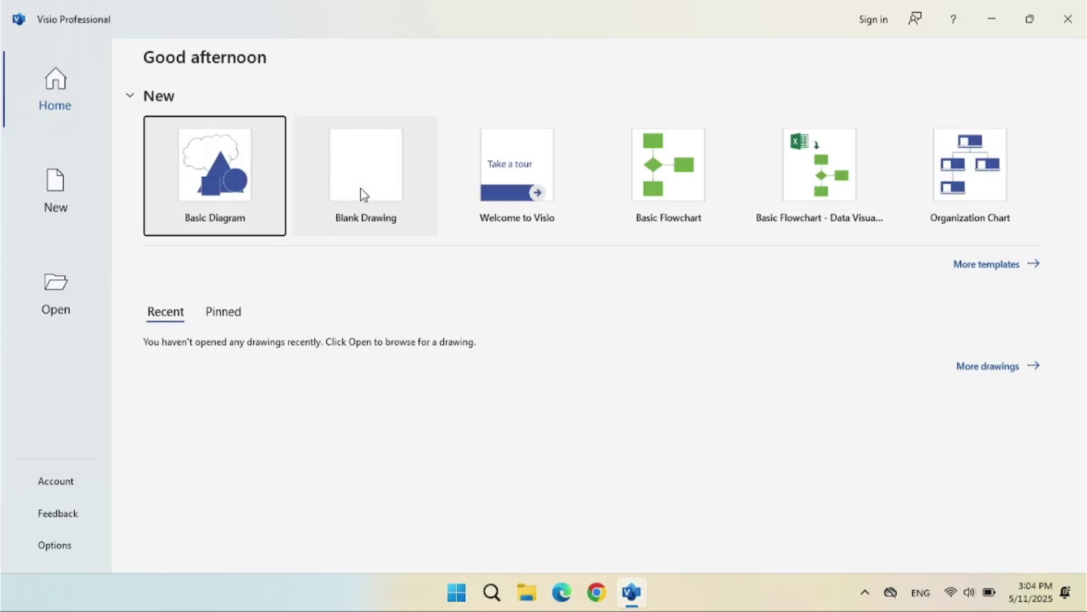
Create a US-units Basic Diagram with a rectangle upper-left and an ellipse lower-right, then minimise Visio.
click(249, 213)
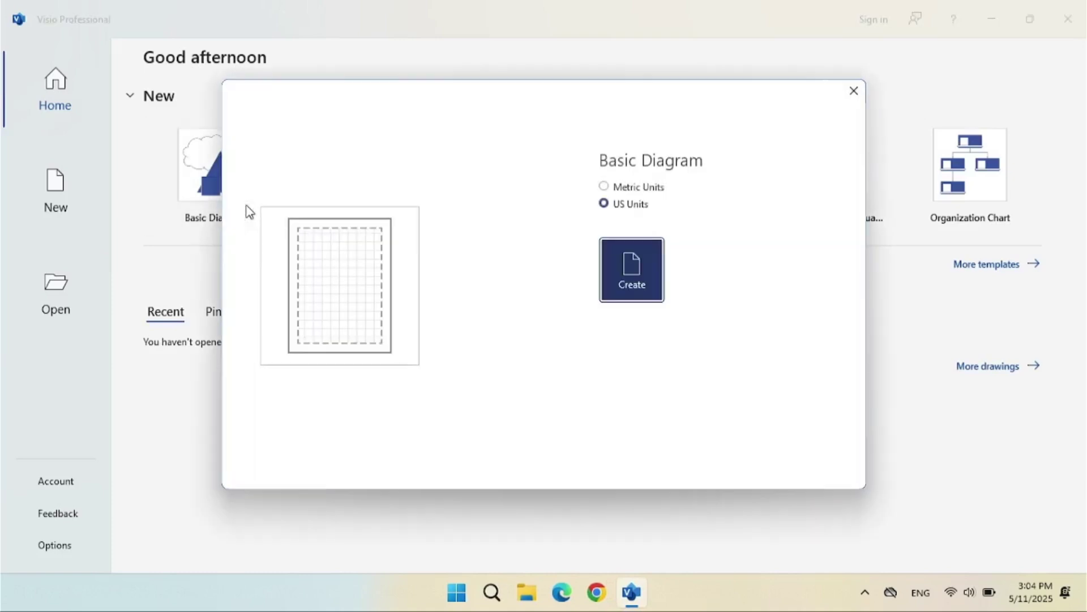
click(643, 265)
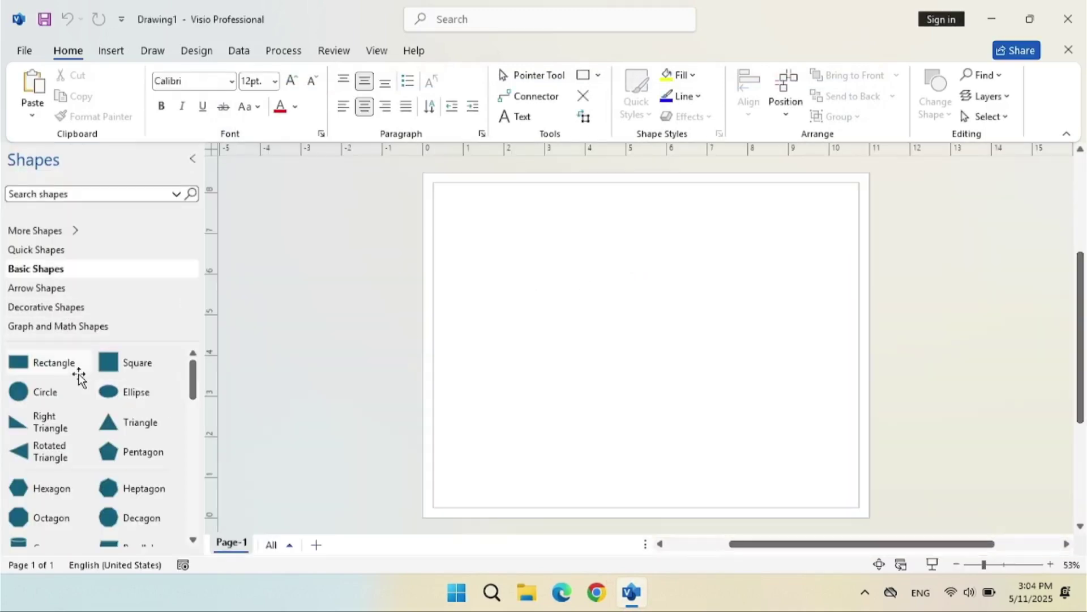
drag(79, 377, 525, 254)
drag(136, 401, 680, 365)
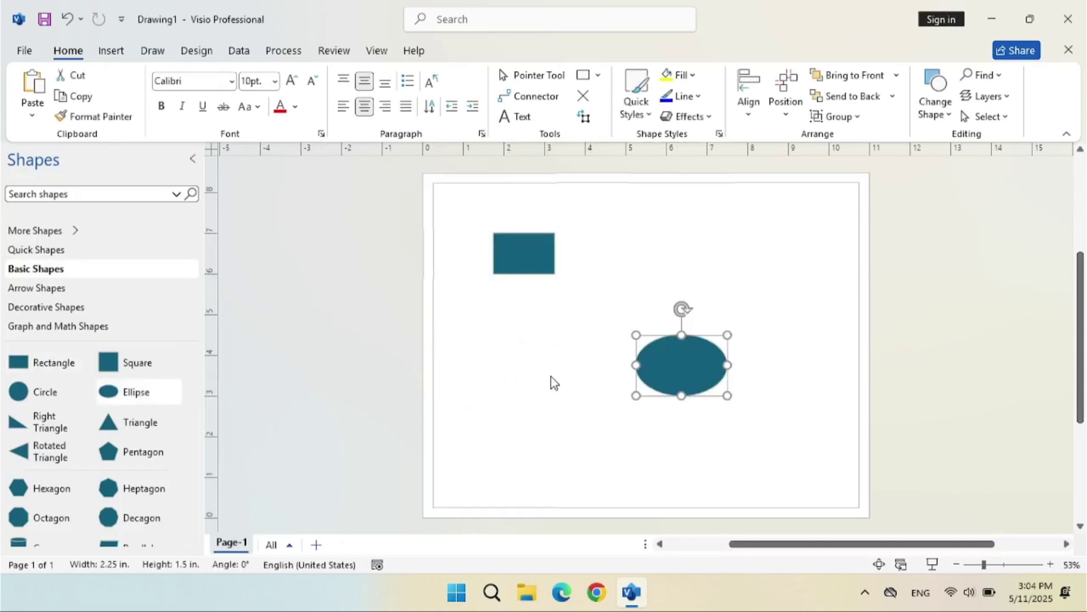
click(544, 375)
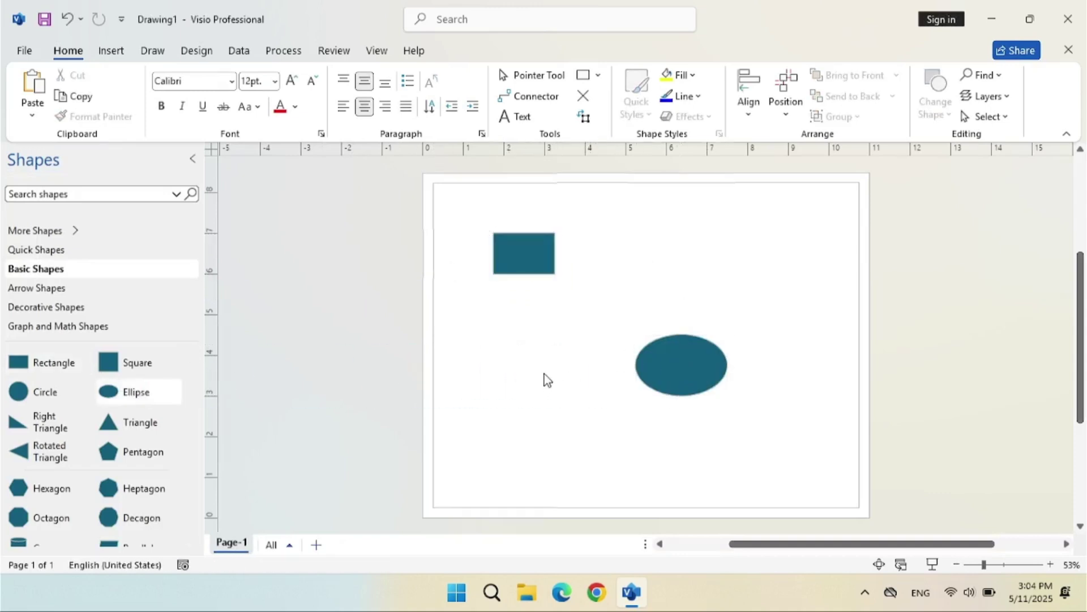
click(990, 19)
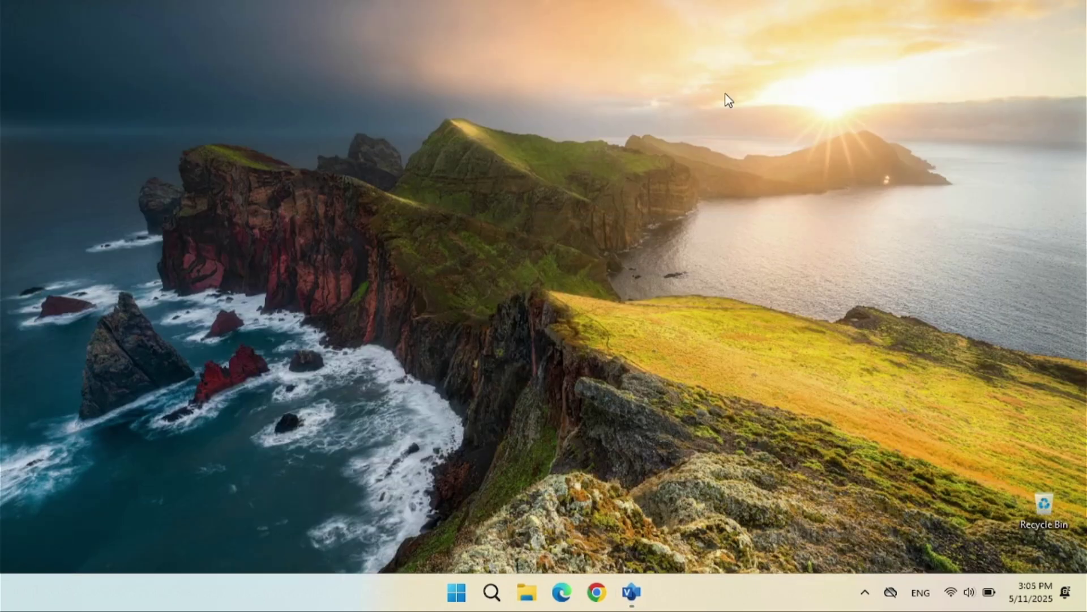